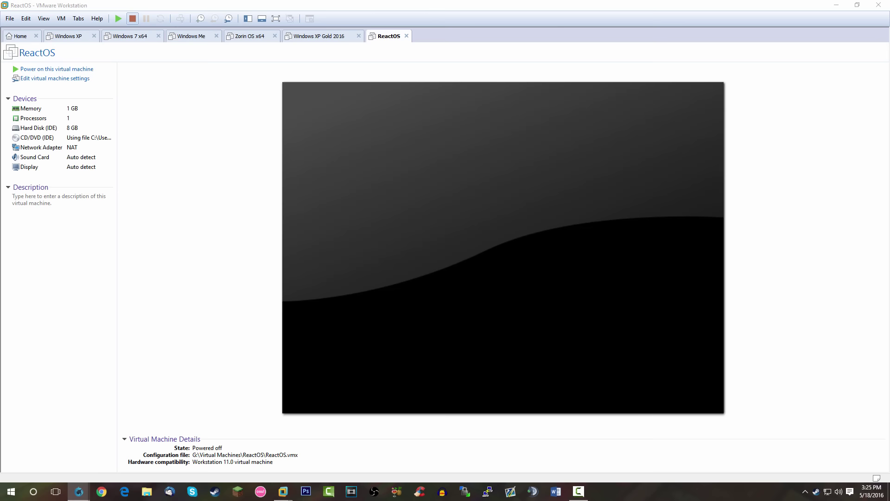
Step: Power on the ReactOS virtual machine and begin a new installation in English (United States), accepting the listed device settings
left_click(57, 69)
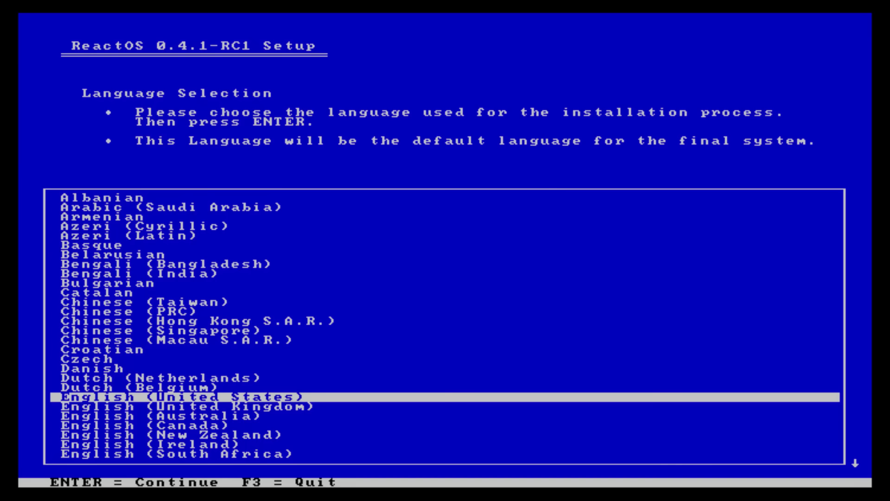
key("Return")
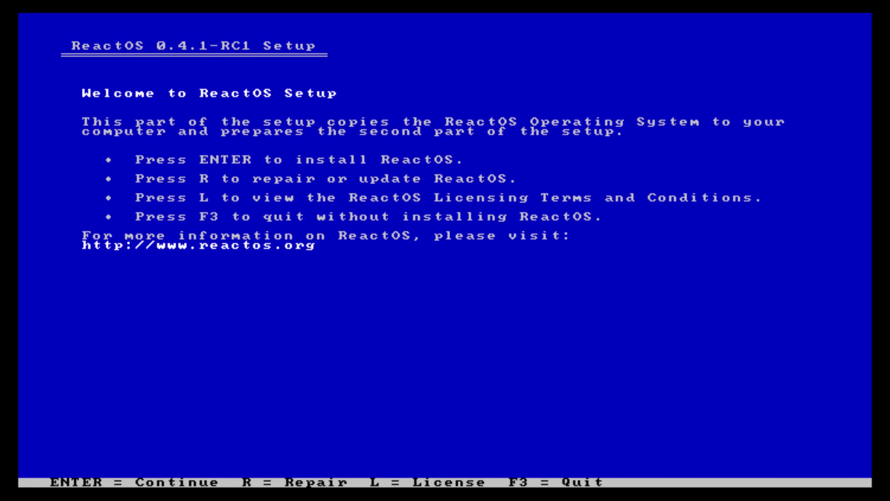
key("Return")
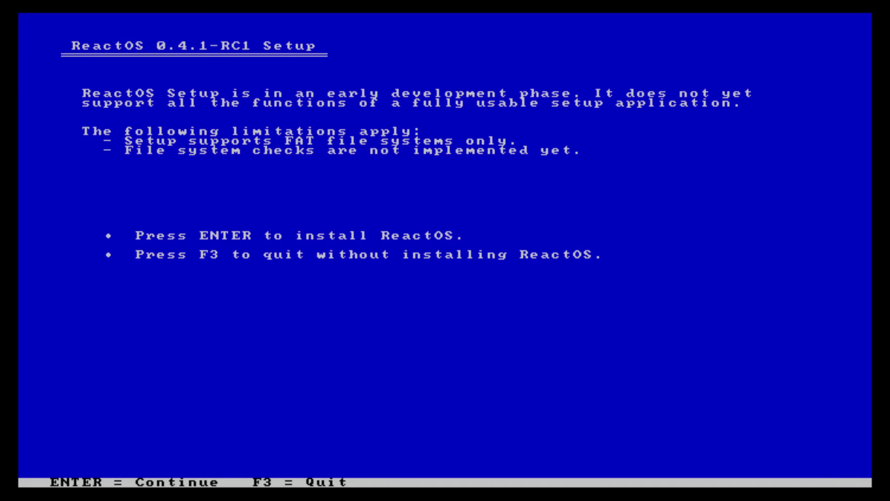
key("Return")
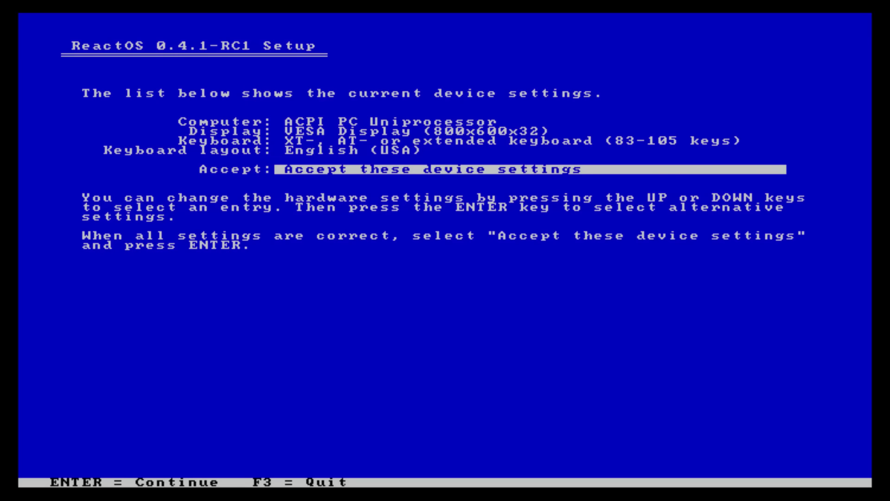
key("Return")
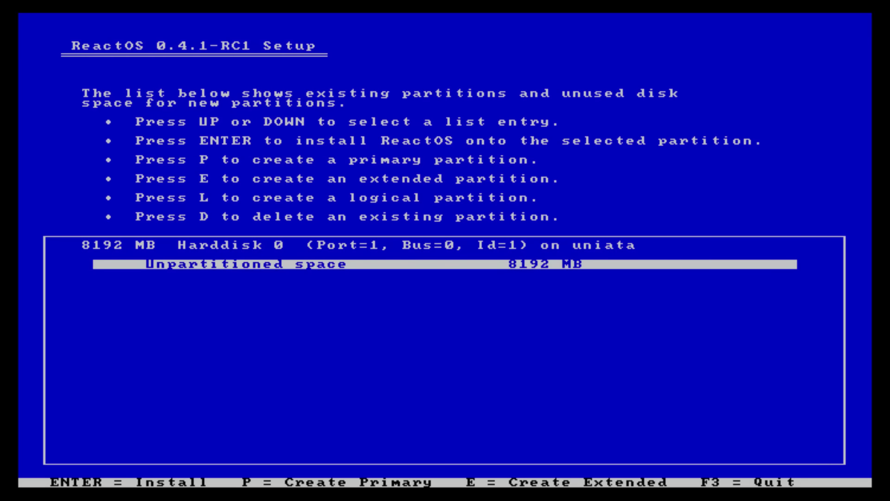
Step: Install onto the 8192 MB unpartitioned space and quick-format the new partition with the FAT file system
key("Return")
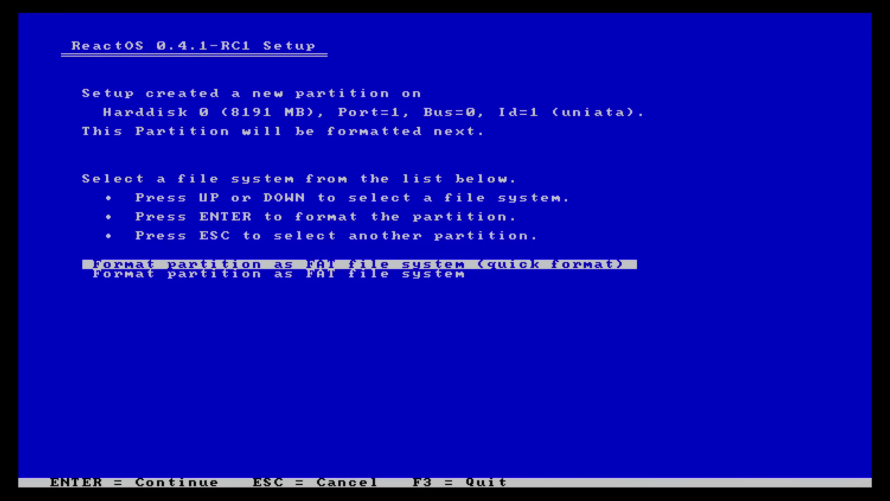
key("Return")
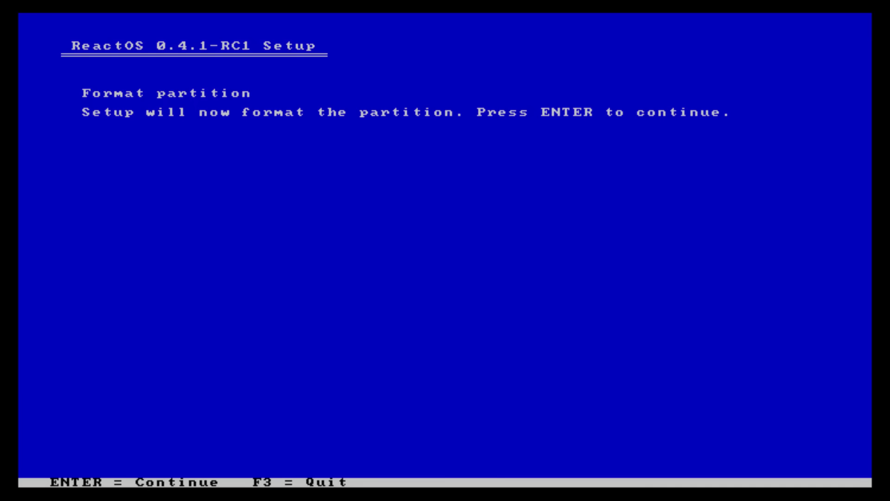
key("Return")
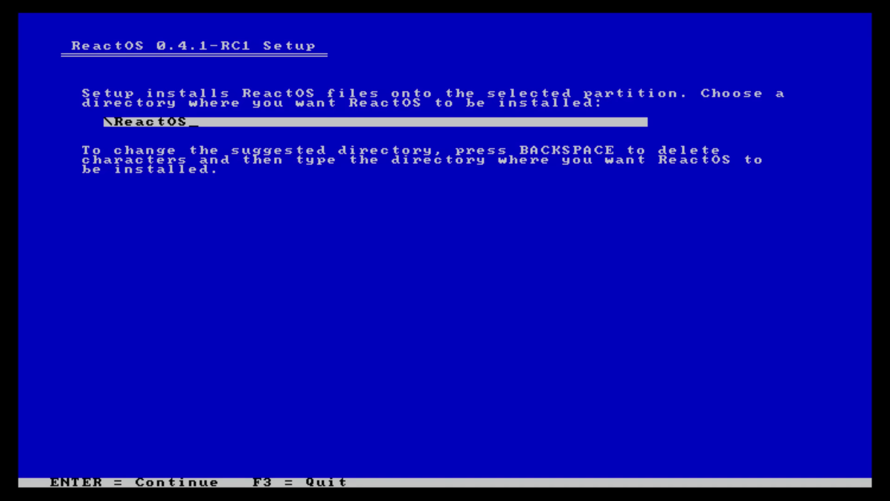
Step: Install the ReactOS files into \ReactOS and place the bootloader on the harddisk (MBR and VBR)
key("Return")
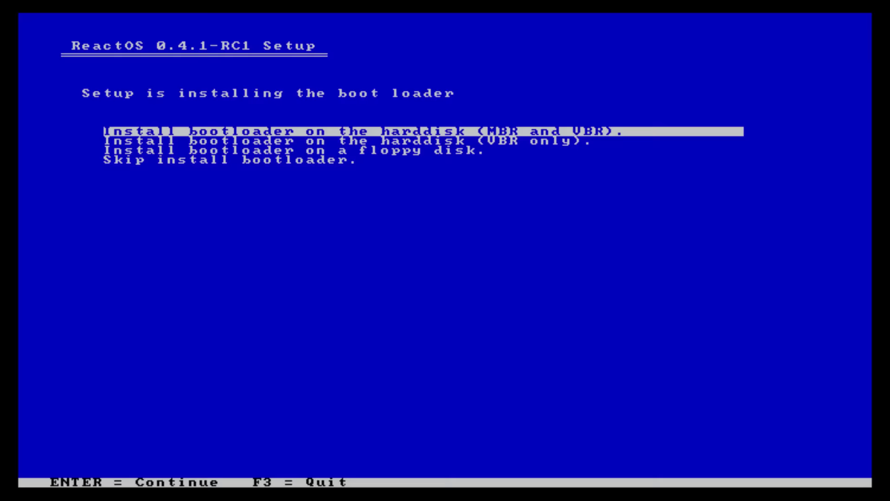
key("Return")
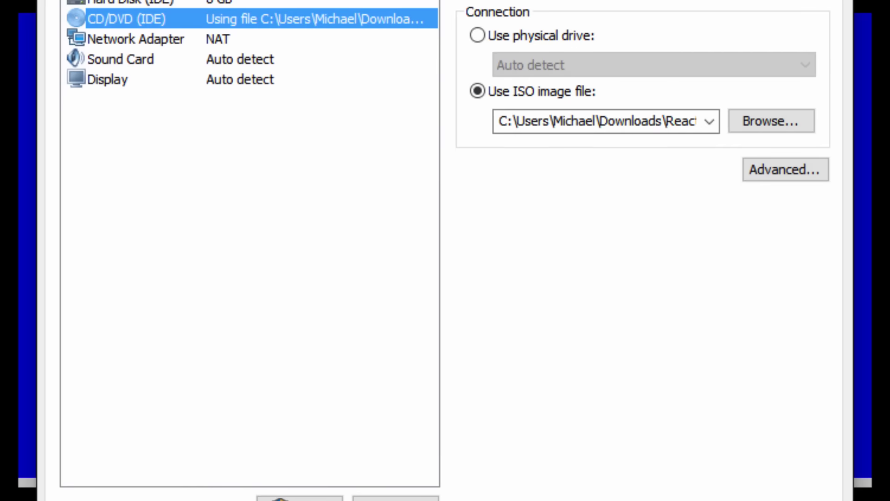
Step: Switch the virtual machine's CD/DVD drive from the ISO image to the physical drive and reboot the computer
left_click(477, 35)
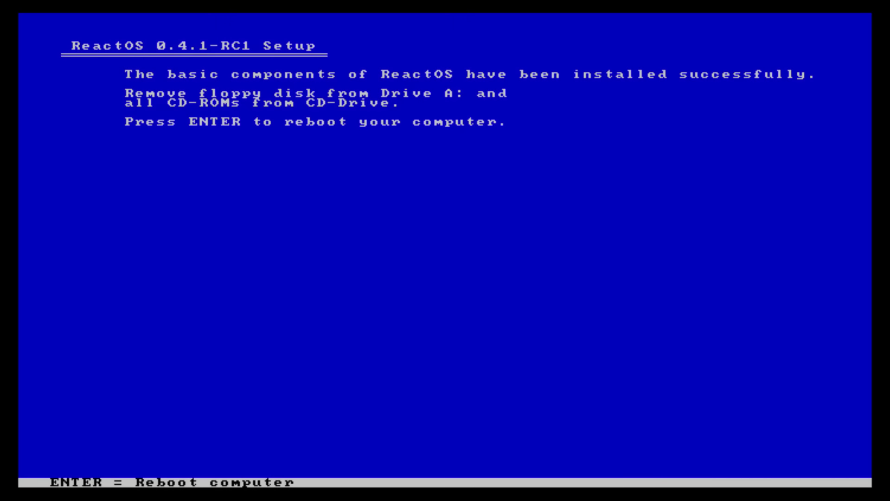
key("Return")
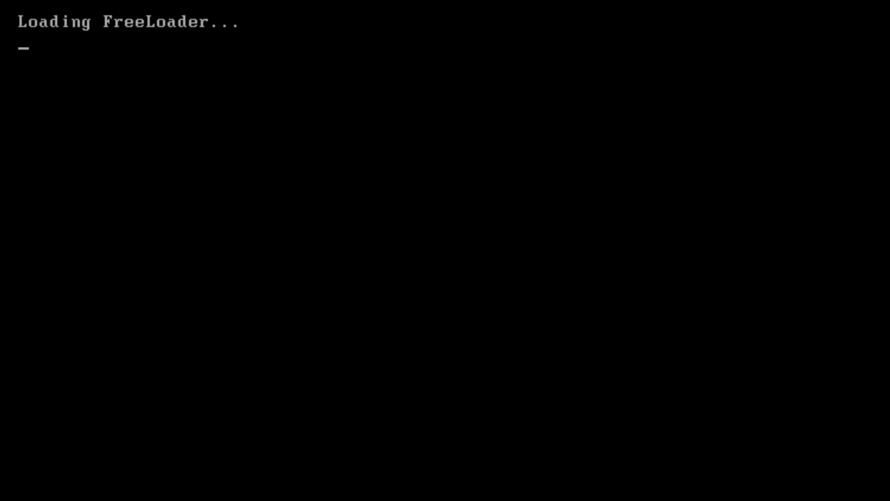
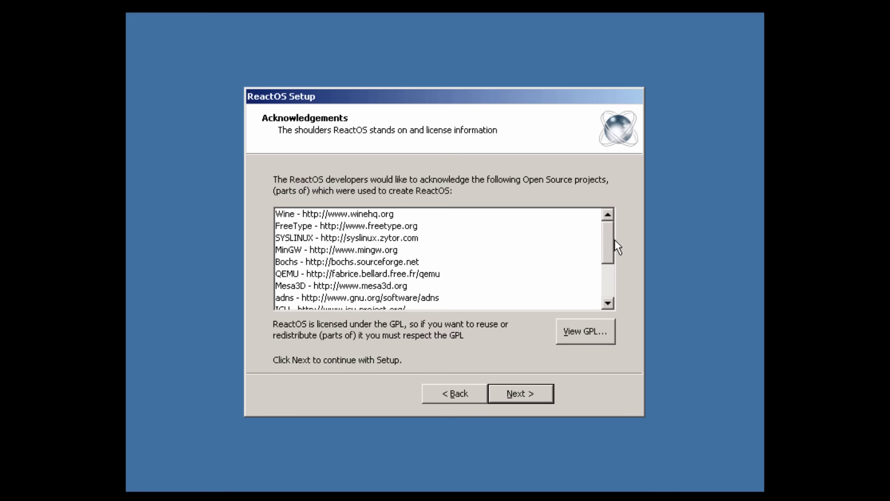
Step: Look through the acknowledgements list and continue past the regional settings without customizing them
left_click_drag(606, 238, 600, 288)
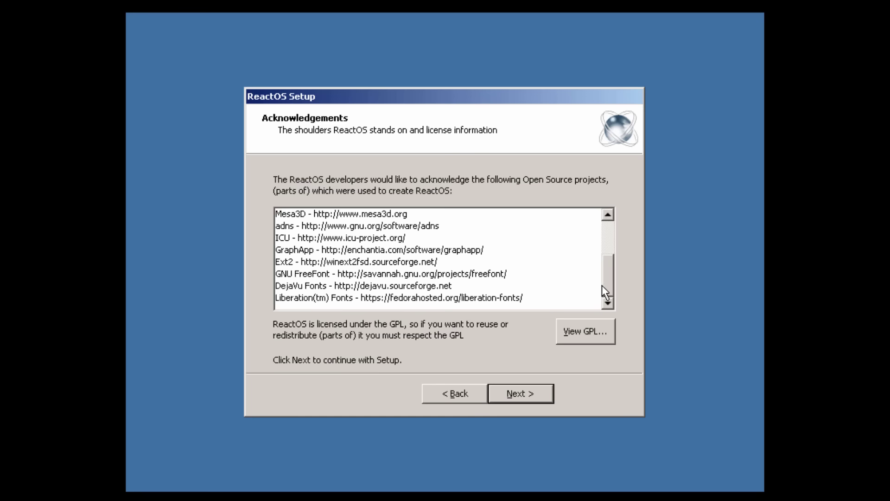
left_click_drag(602, 285, 621, 239)
left_click(533, 396)
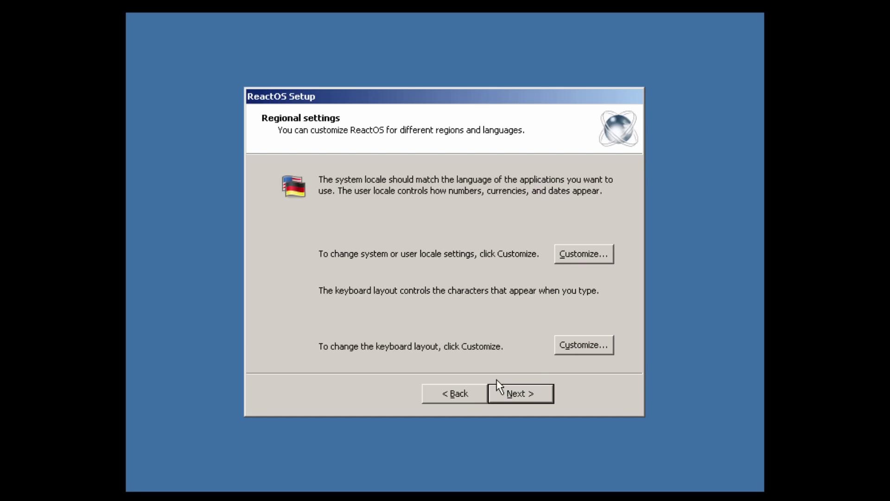
left_click(531, 394)
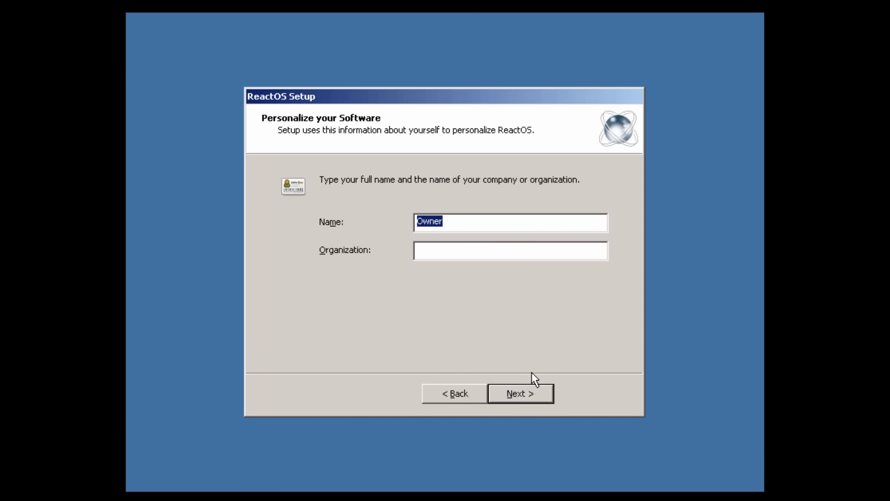
Step: Enter the owner's name for the software and name the computer REACT-VM, leaving the administrator password blank
type("Michael")
left_click(539, 399)
left_click_drag(585, 222, 388, 223)
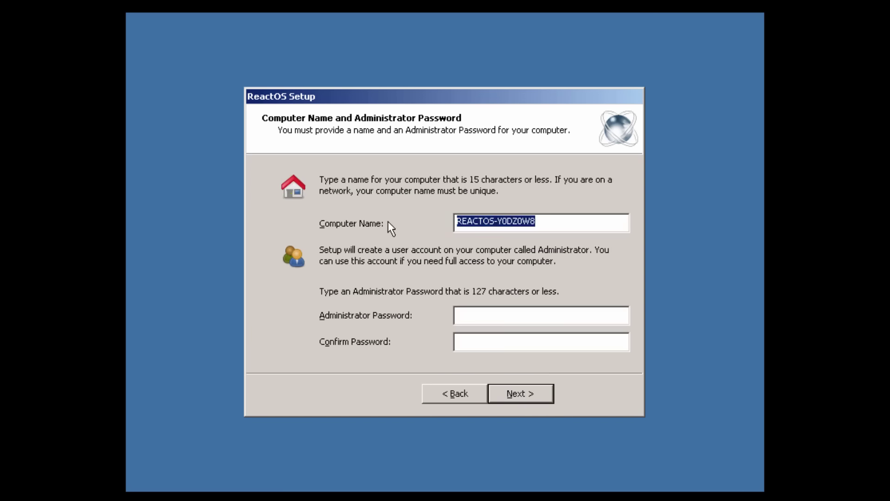
type("REACT")
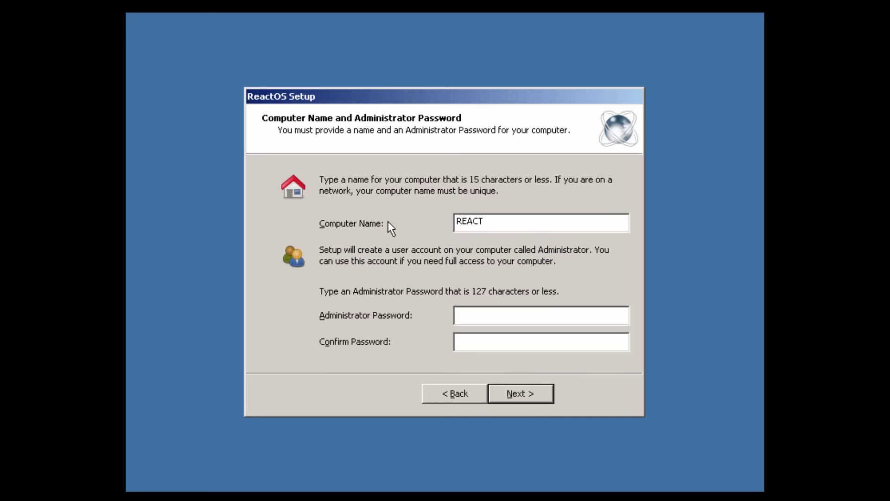
type("-VM")
left_click(531, 395)
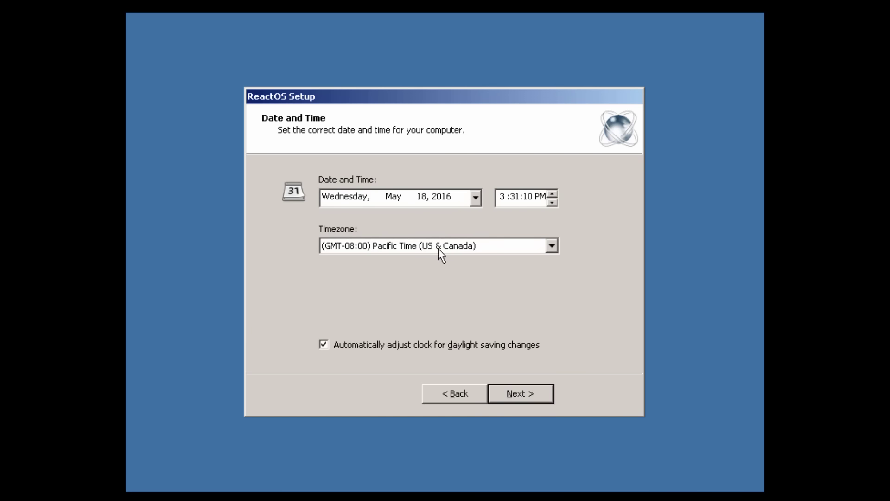
Step: Accept the date, time and Pacific Time (US & Canada) timezone, and finish the setup wizard to restart
left_click(535, 393)
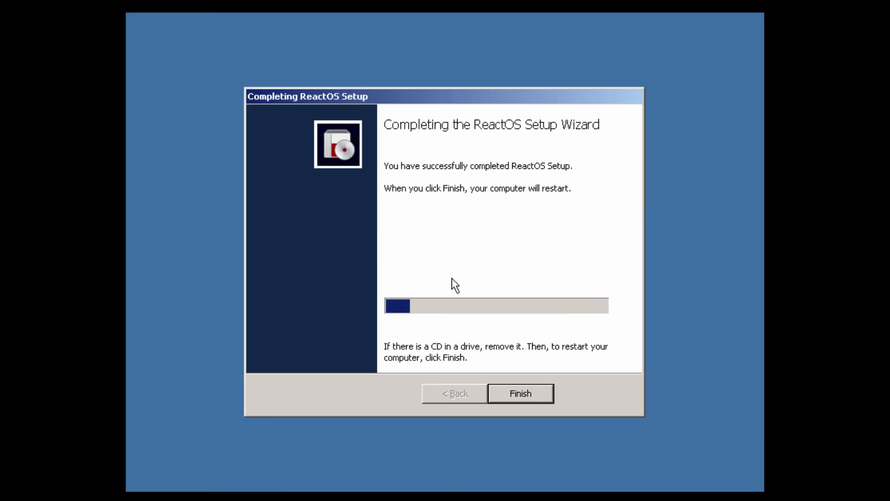
left_click(549, 396)
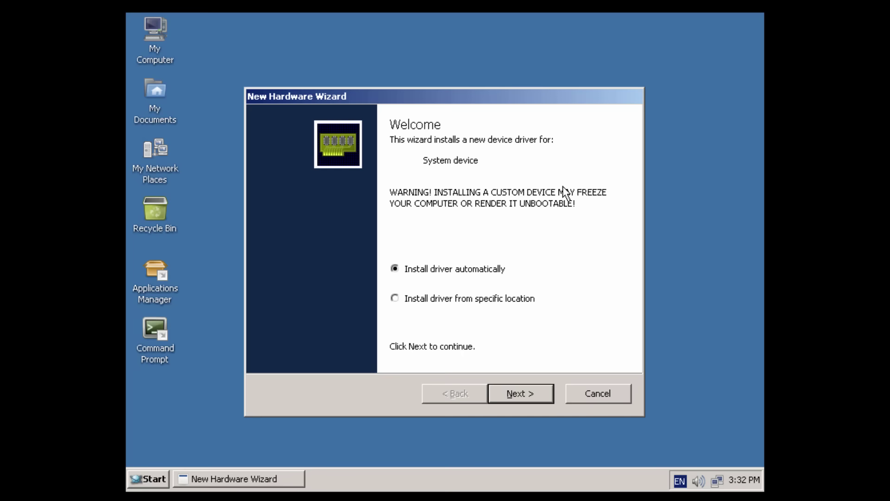
Step: Try to install drivers automatically for the system device and the multimedia audio device
left_click(522, 394)
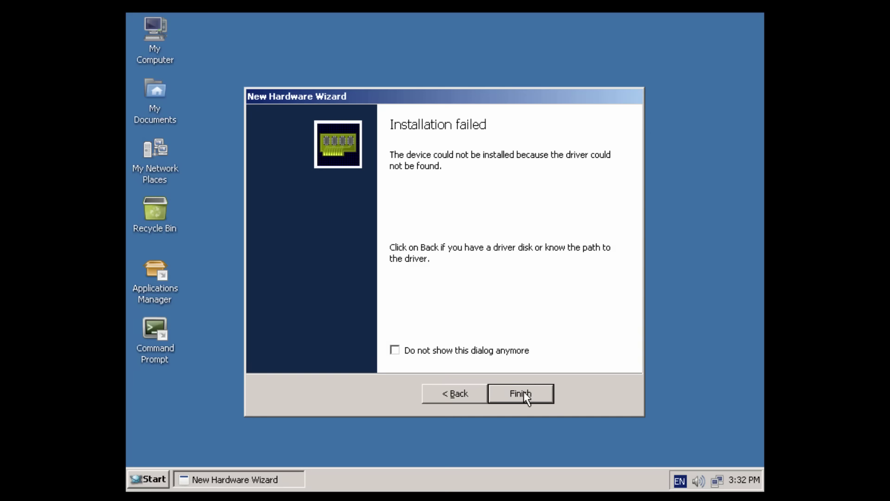
left_click(522, 393)
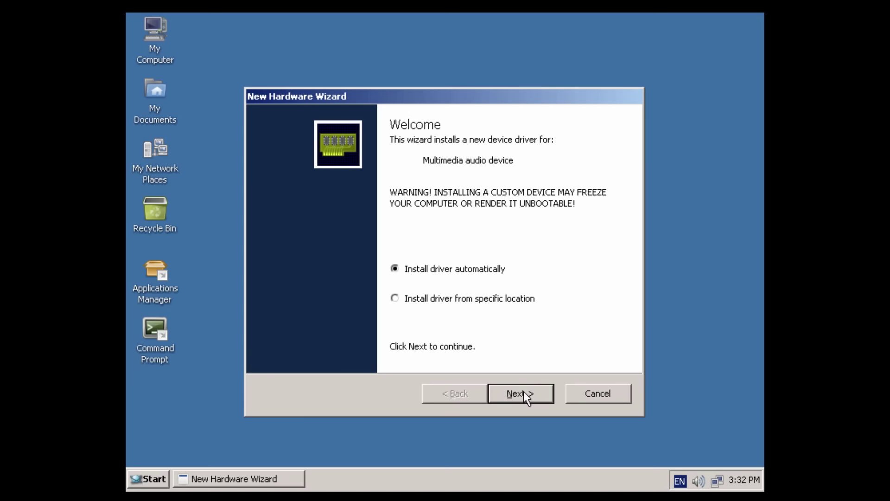
left_click(523, 393)
left_click(524, 390)
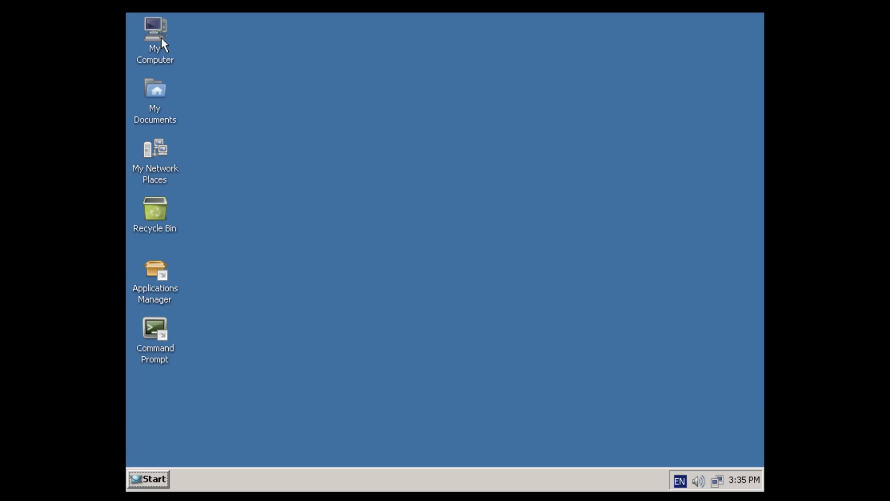
Step: Browse from My Computer to the C:\ReactOS folder, examine its contents and close the window
double_click(157, 21)
left_click_drag(158, 23, 280, 85)
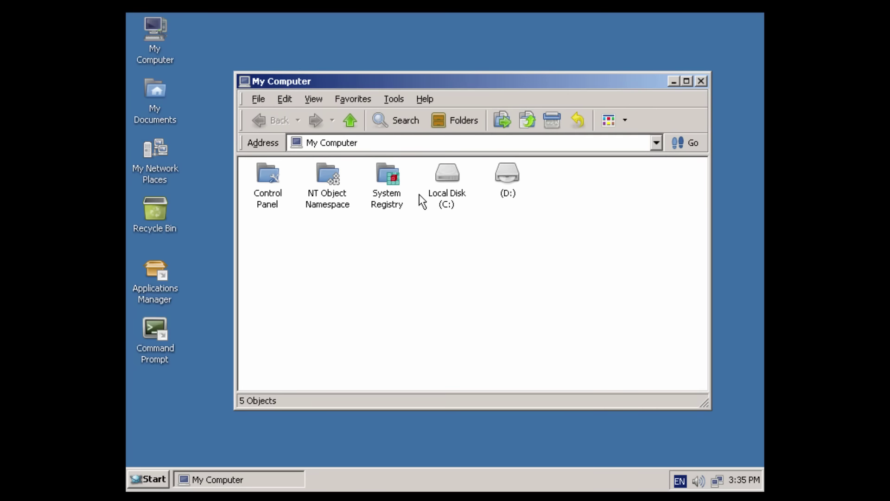
double_click(446, 172)
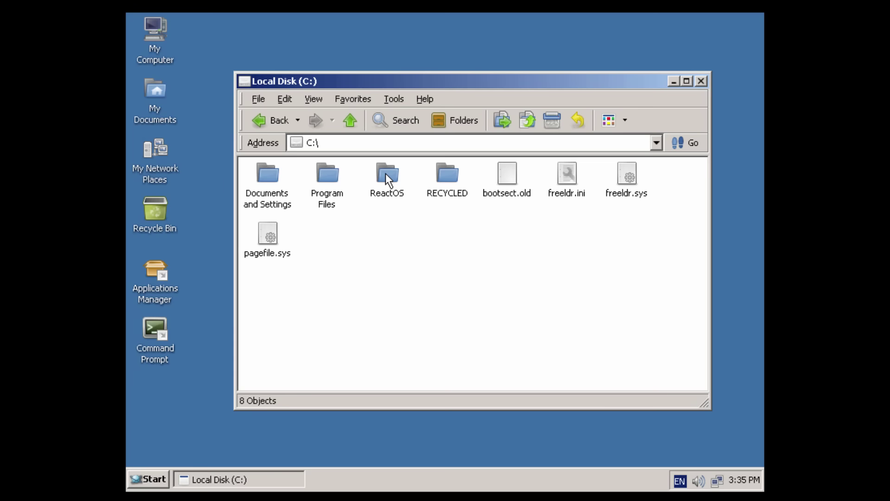
double_click(385, 160)
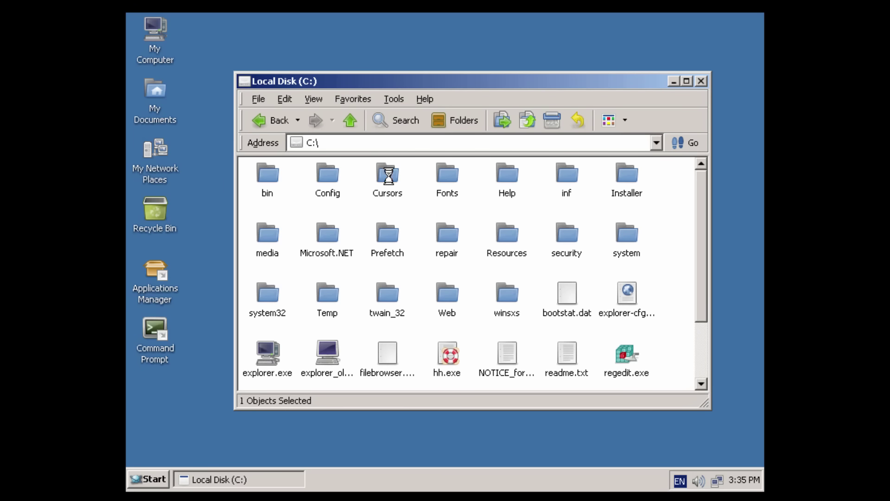
scroll(473, 225, "down", 3)
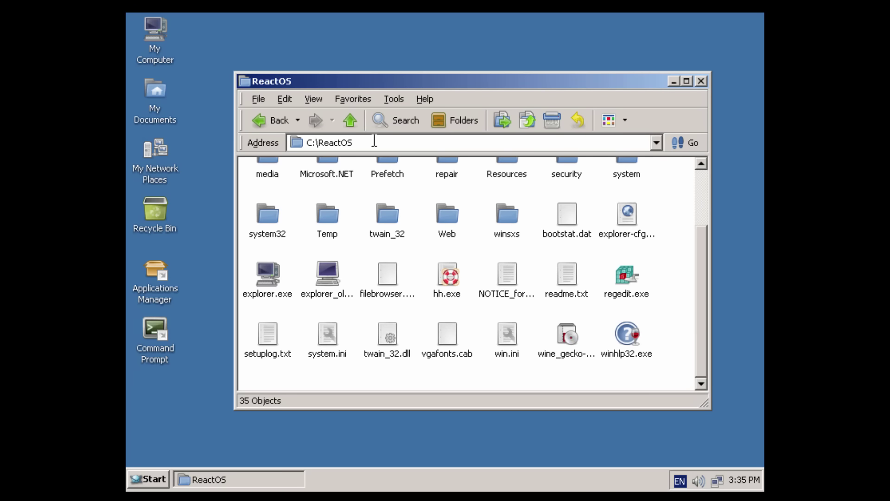
left_click(281, 144)
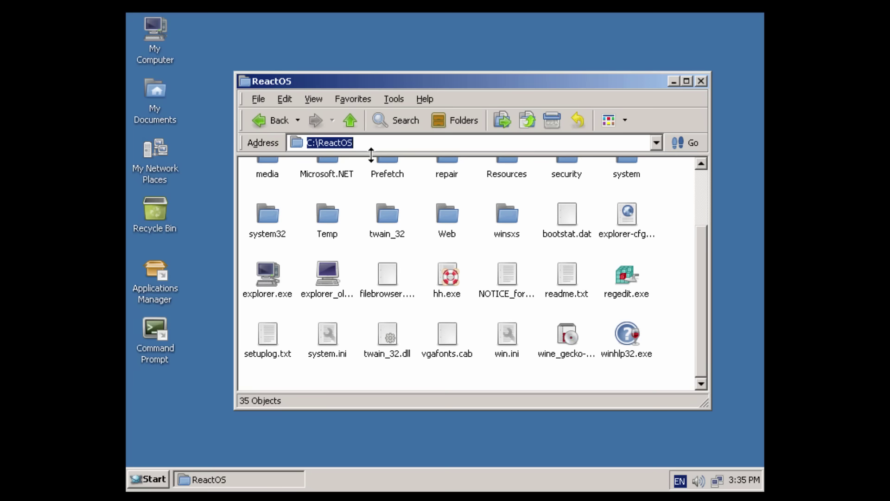
scroll(389, 199, "up", 3)
scroll(487, 244, "down", 3)
left_click(700, 81)
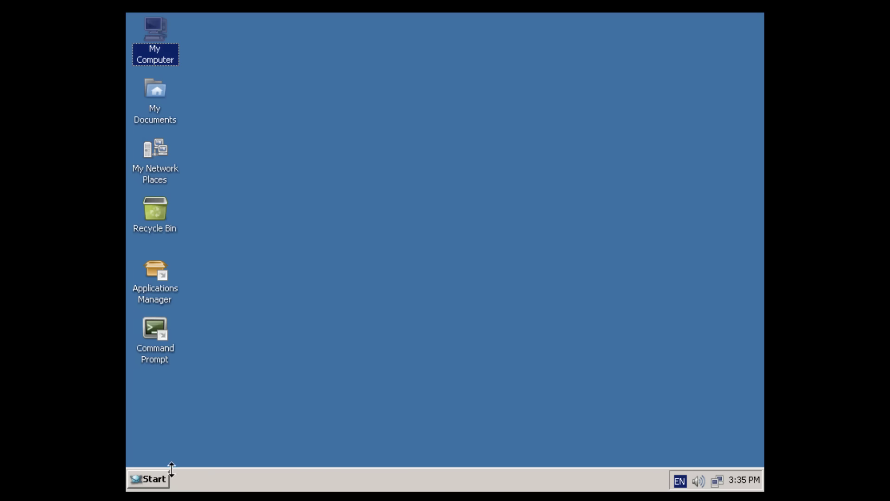
Step: Run winver to check the ReactOS version information, move its window toward the screen centre and close it
left_click(155, 480)
left_click(192, 400)
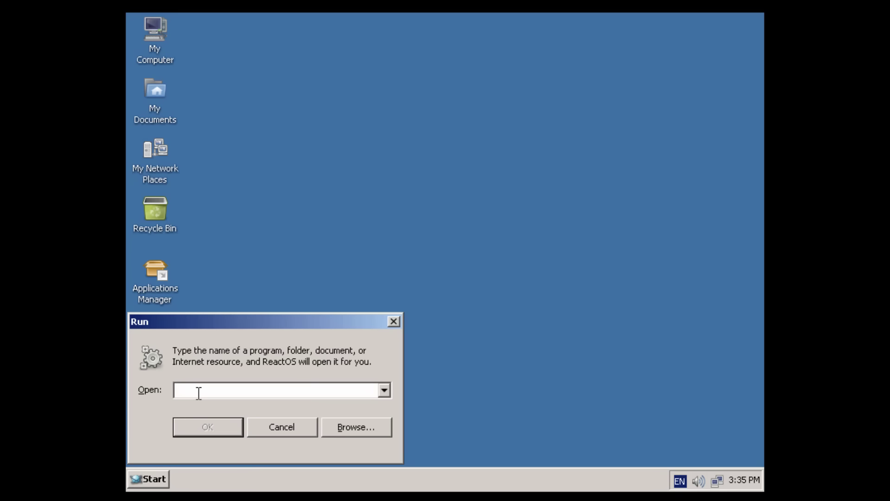
type("winver")
key("Return")
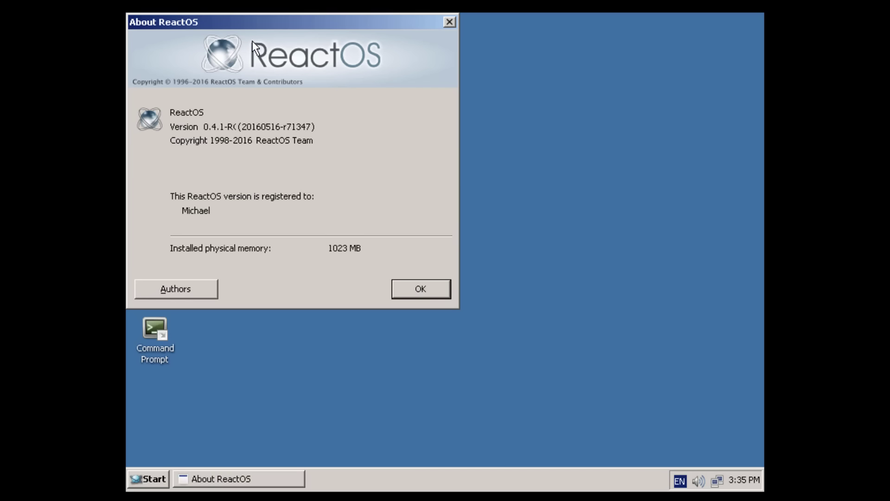
left_click_drag(264, 21, 431, 68)
left_click(597, 338)
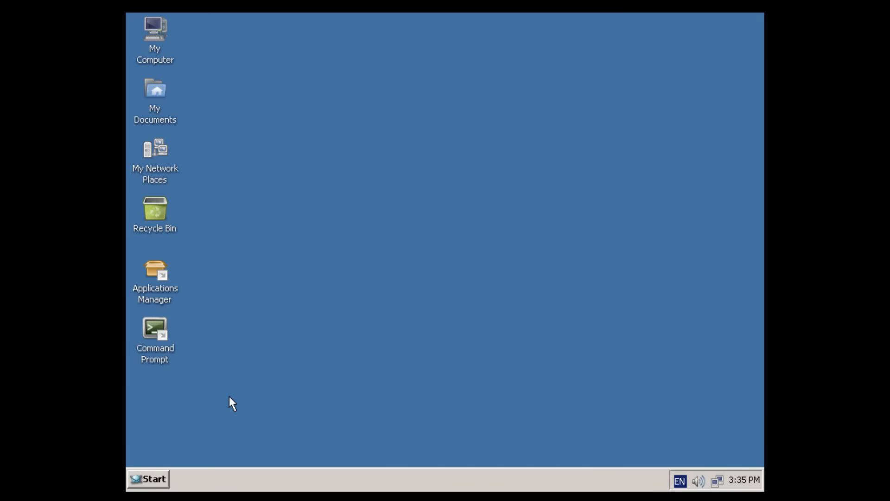
Step: Open a command prompt by running cmd from the Run dialog
key("super+r")
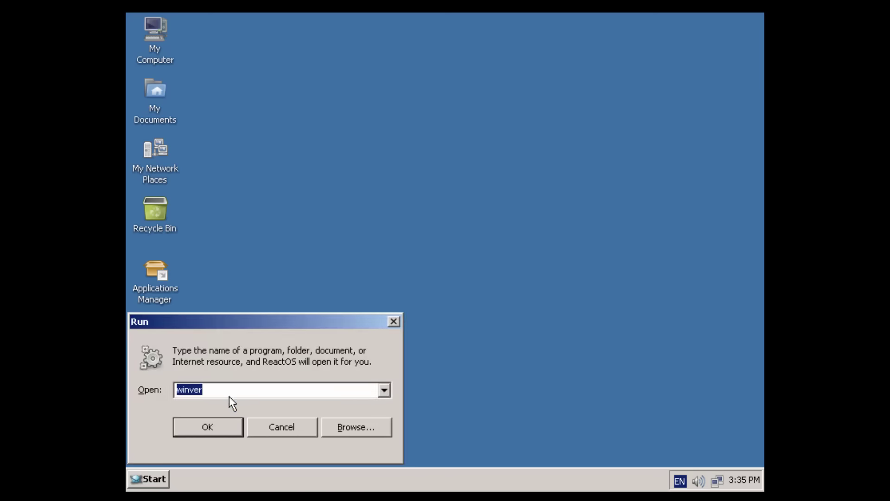
type("cmd")
key("Return")
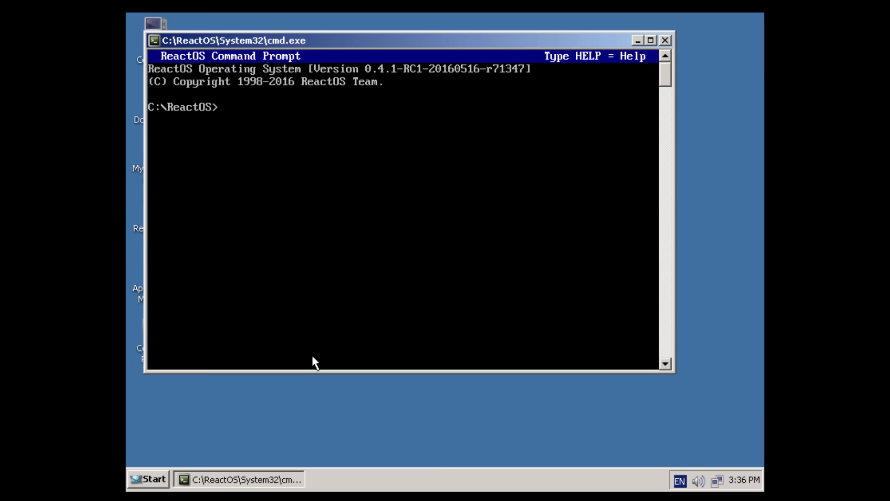
Step: Move the command prompt window clear of the desktop icons and open the Control Panel
left_click_drag(242, 41, 314, 134)
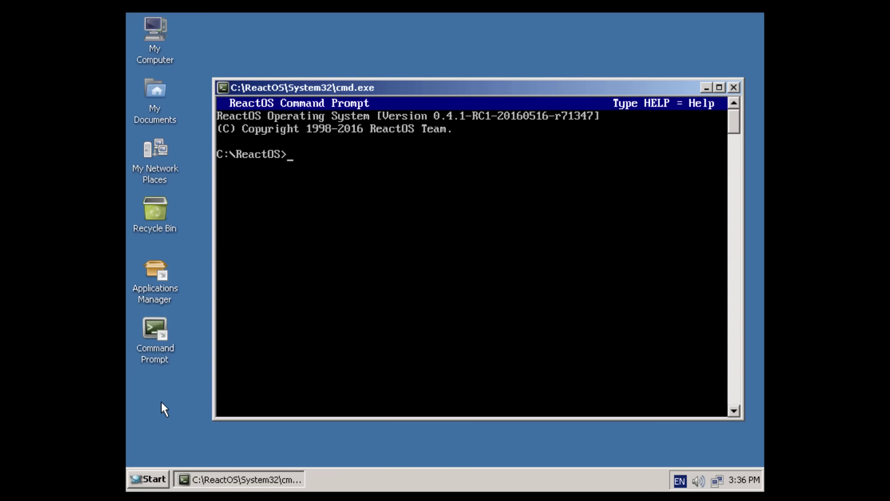
left_click(149, 478)
mouse_move(203, 296)
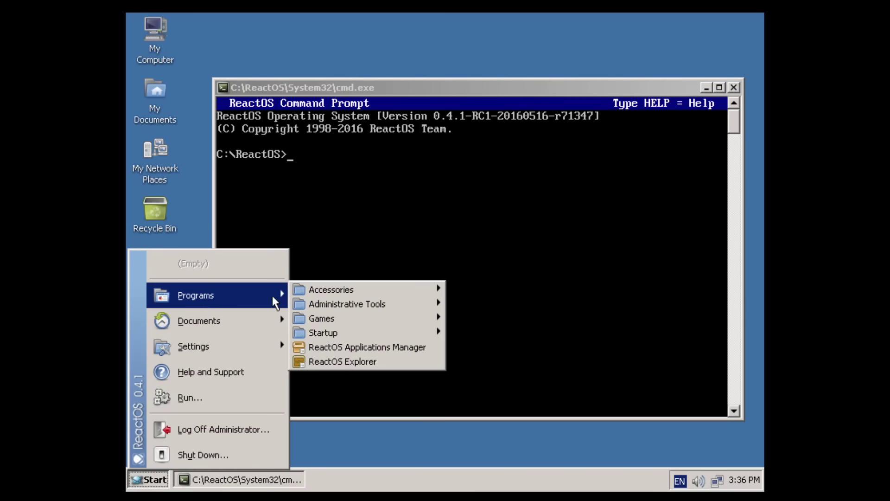
mouse_move(309, 296)
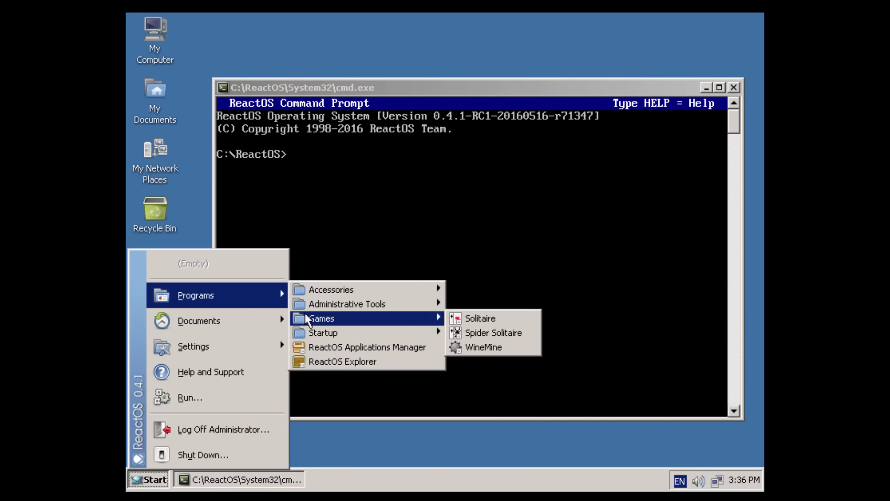
mouse_move(216, 348)
left_click(313, 340)
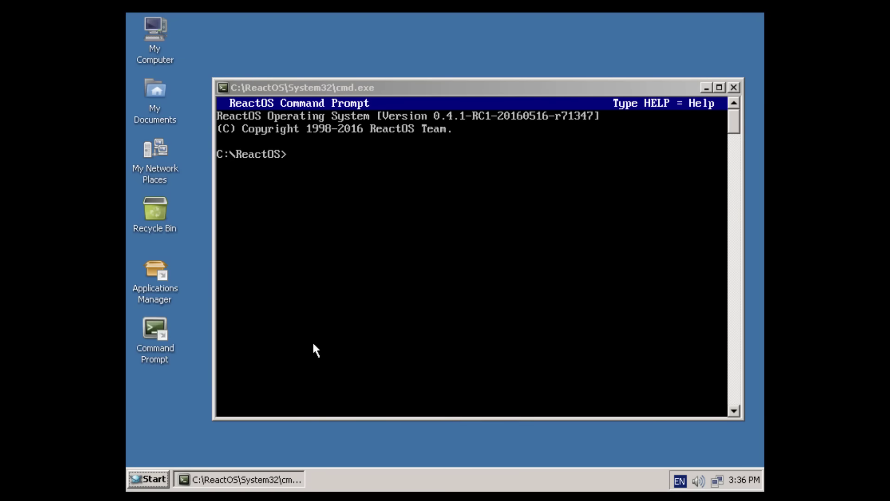
Step: View the Console properties from the Control Panel, close them, and open the System properties
left_click(429, 147)
double_click(429, 151)
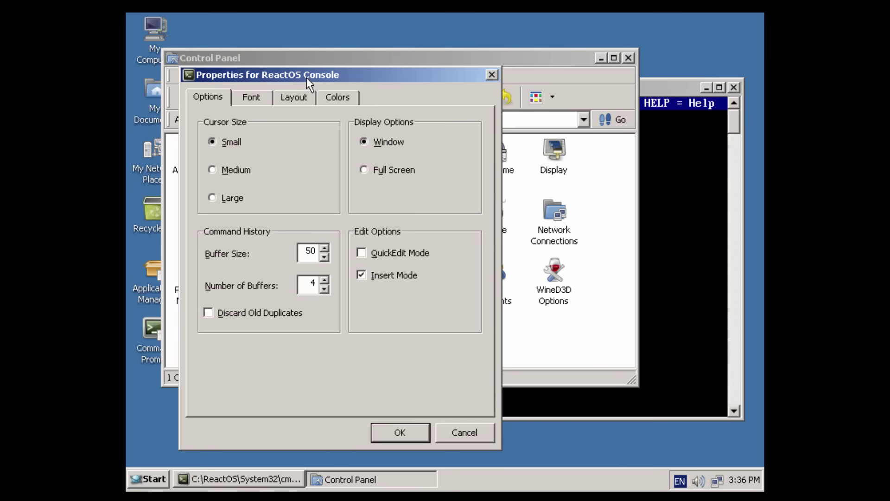
left_click(492, 75)
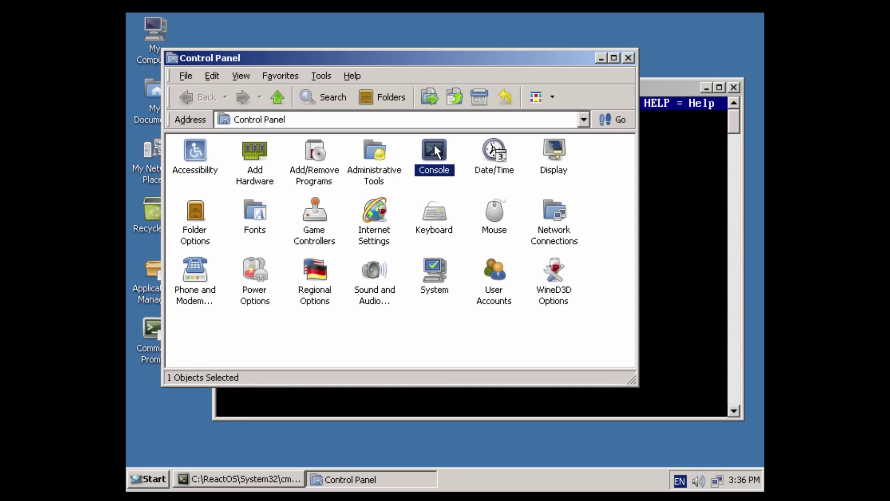
left_click(463, 175)
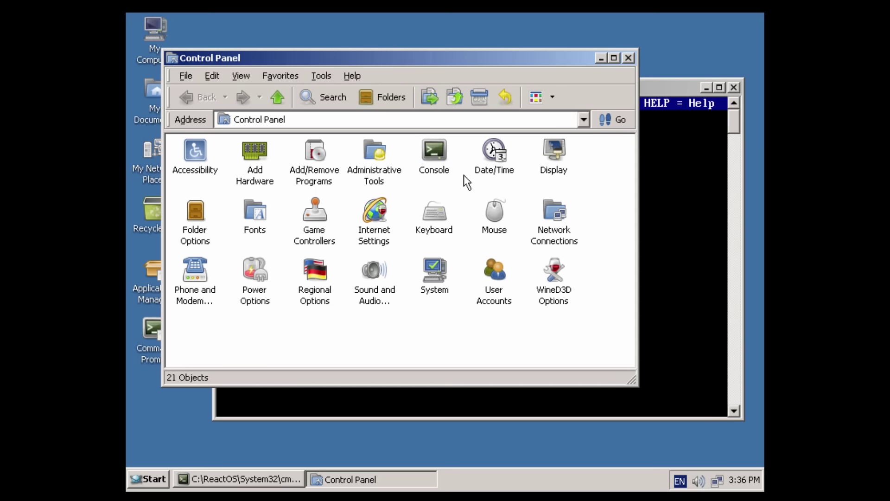
double_click(435, 274)
left_click_drag(339, 96, 386, 45)
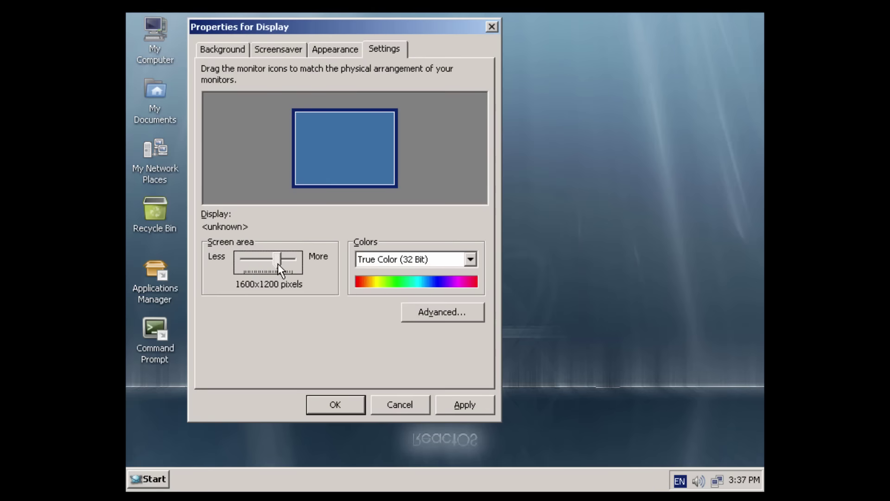
Step: Raise the display's screen area above 1600x1200 pixels, confirm it, and switch the virtual machine to full screen
left_click_drag(277, 264, 287, 265)
left_click(357, 403)
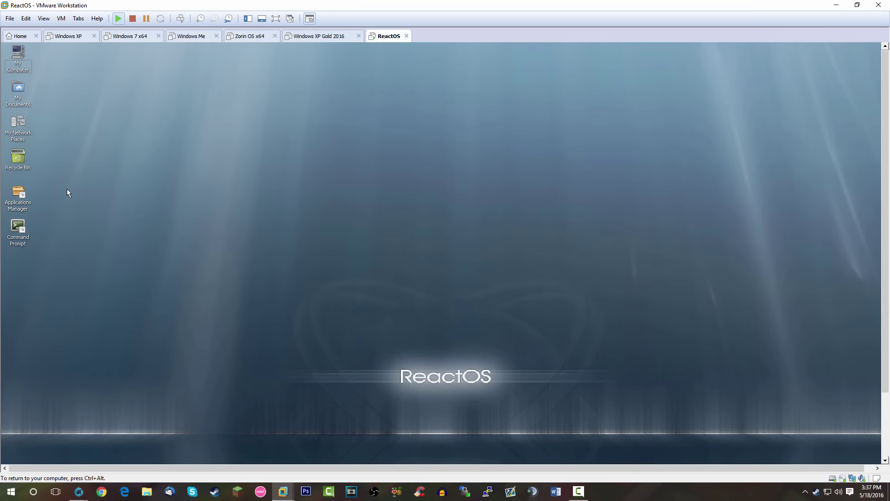
key("ctrl+alt")
key("ctrl+alt+Return")
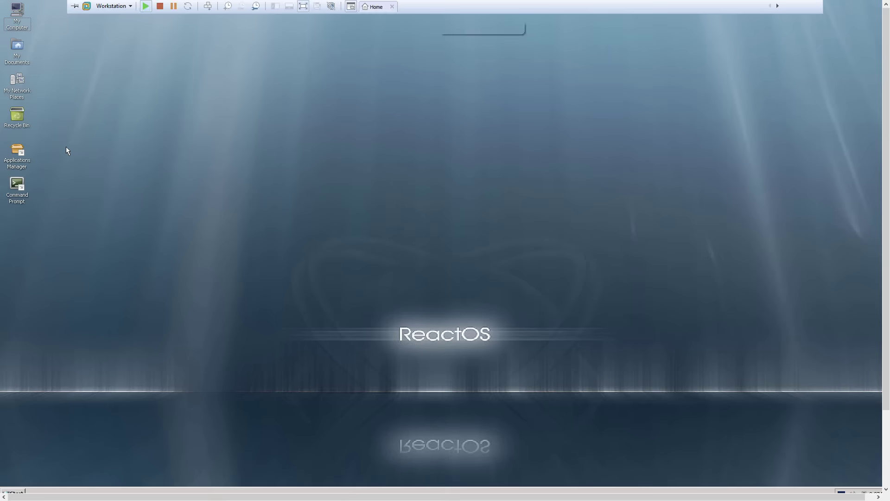
Step: Look through the Accessories program group, including its Entertainment and Accessibility subgroups
left_click(13, 493)
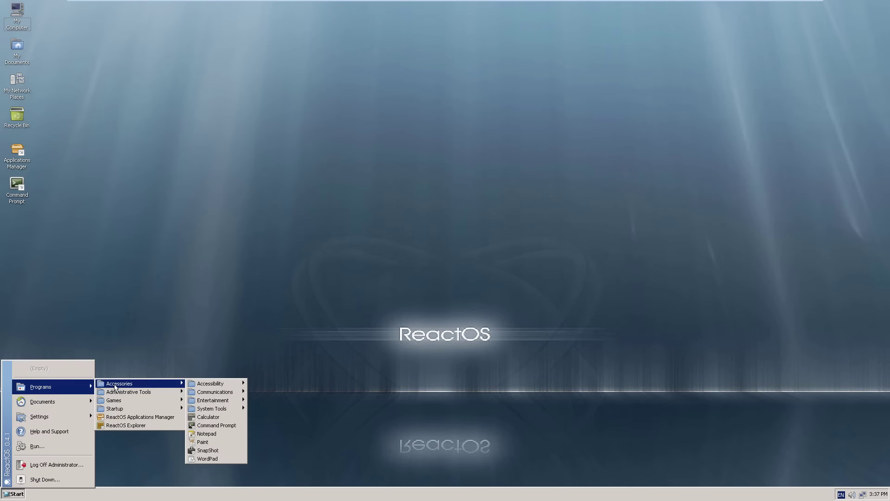
right_click(115, 387)
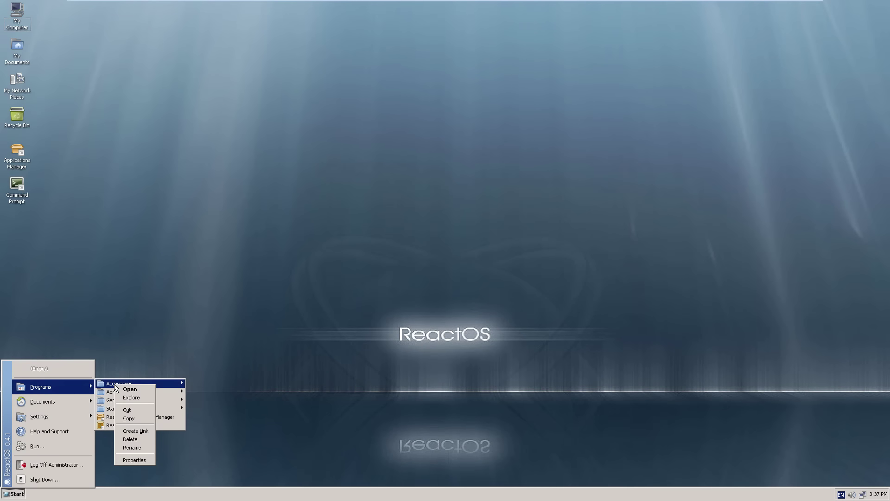
left_click(111, 385)
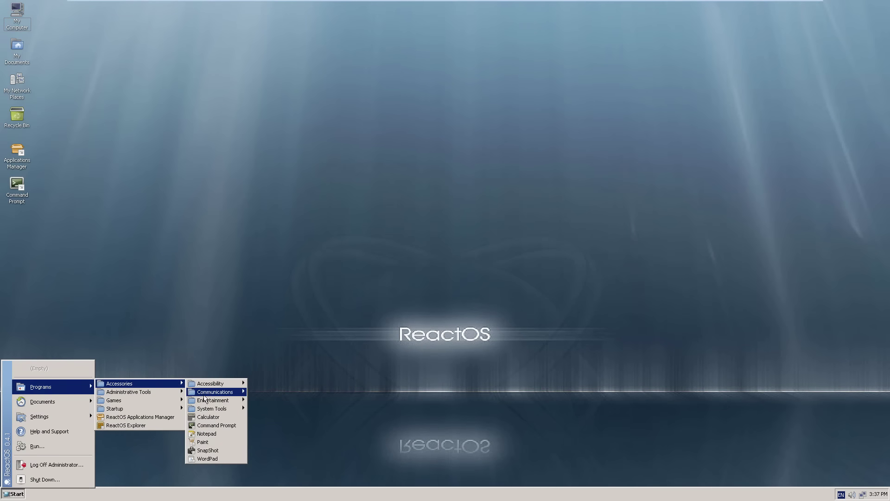
mouse_move(213, 402)
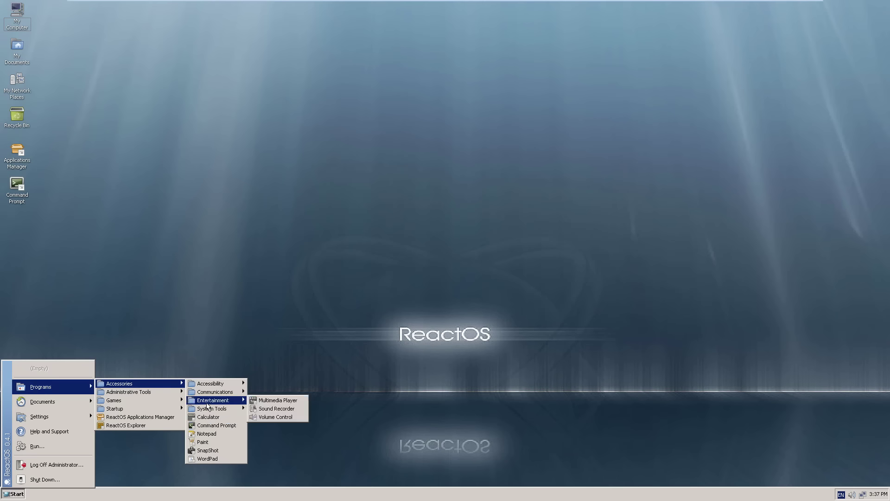
mouse_move(213, 386)
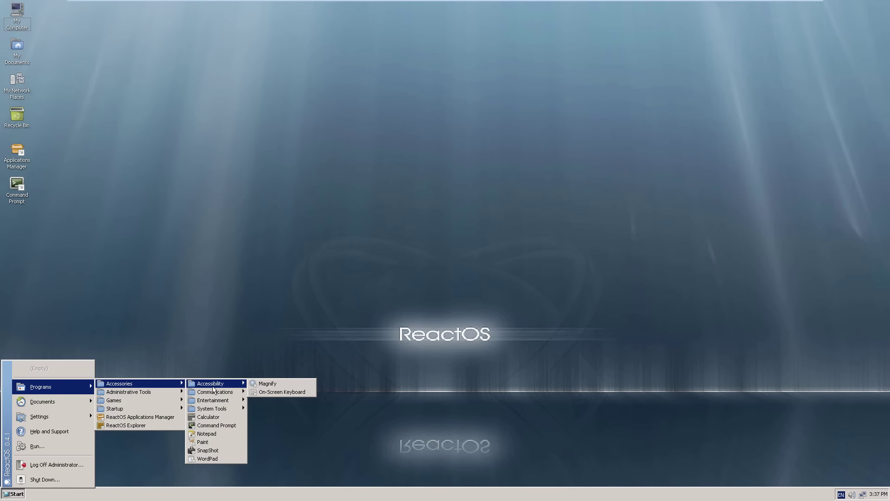
mouse_move(142, 403)
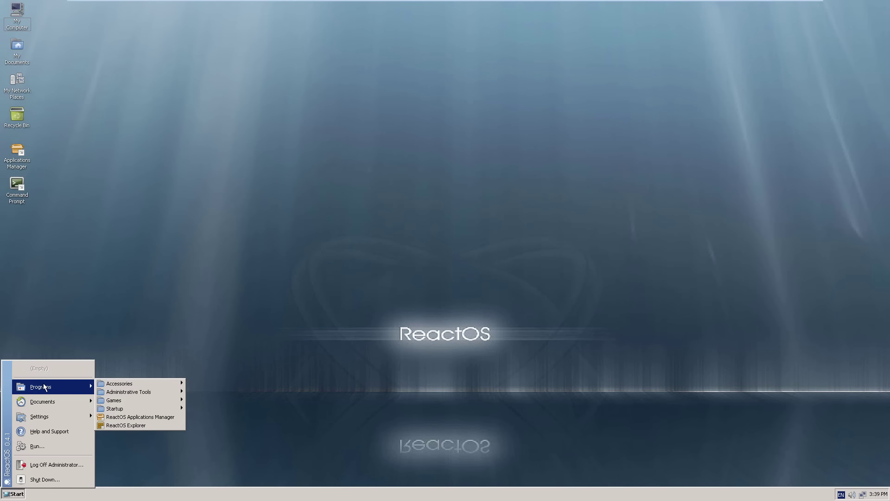
Step: Install Mozilla Firefox 45 from the Internet & Network category of the ReactOS Applications Manager
left_click(113, 418)
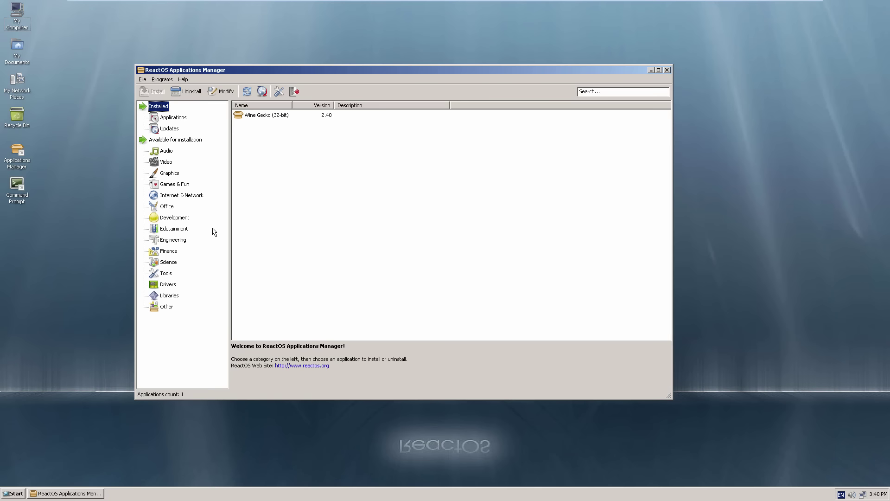
left_click(169, 199)
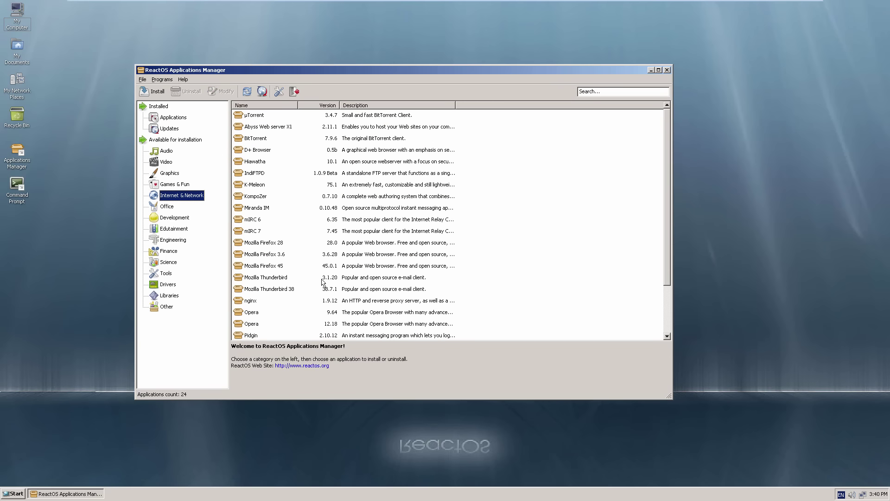
left_click(257, 266)
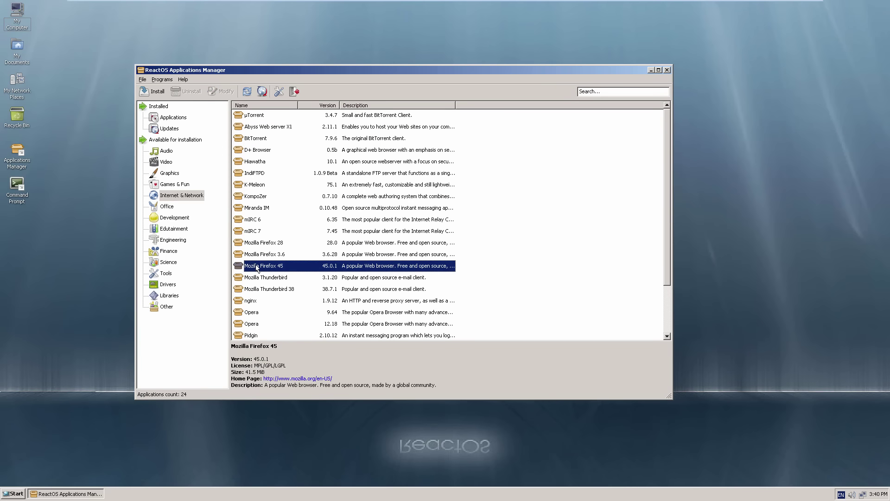
double_click(281, 267)
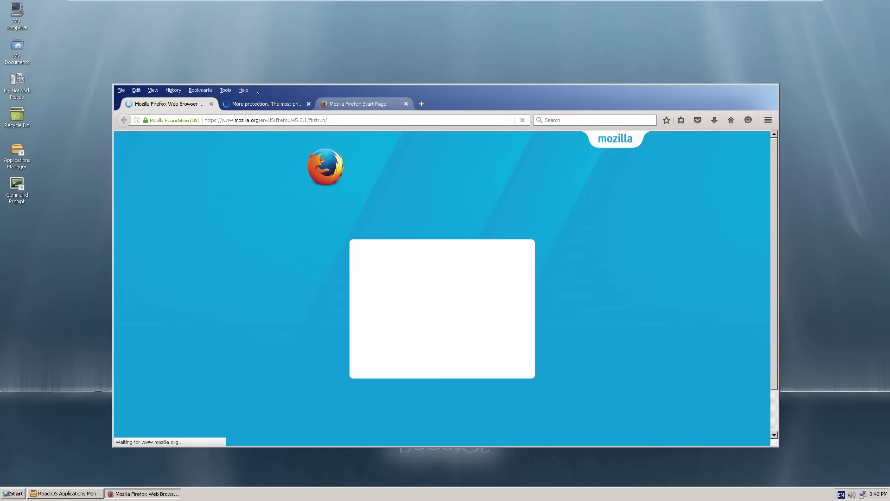
Step: Check the browser version in the About Firefox dialog and move the dialog off the page heading
left_click(243, 90)
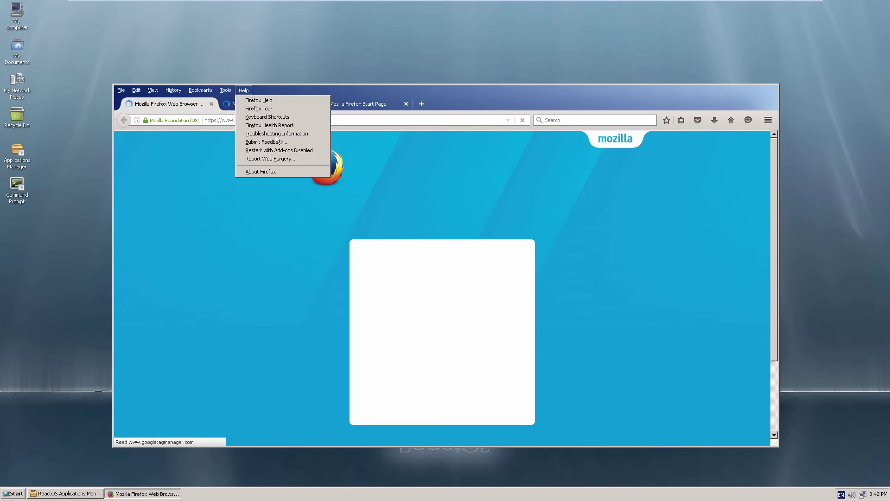
left_click(272, 173)
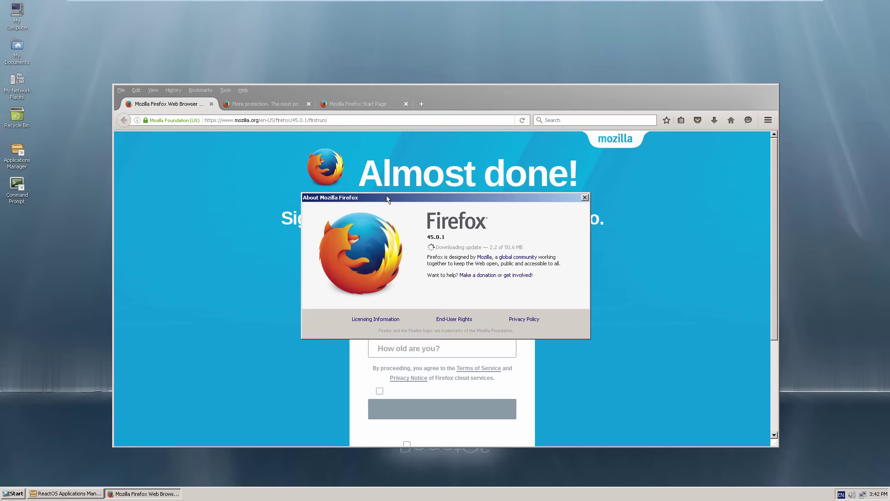
left_click_drag(385, 200, 562, 301)
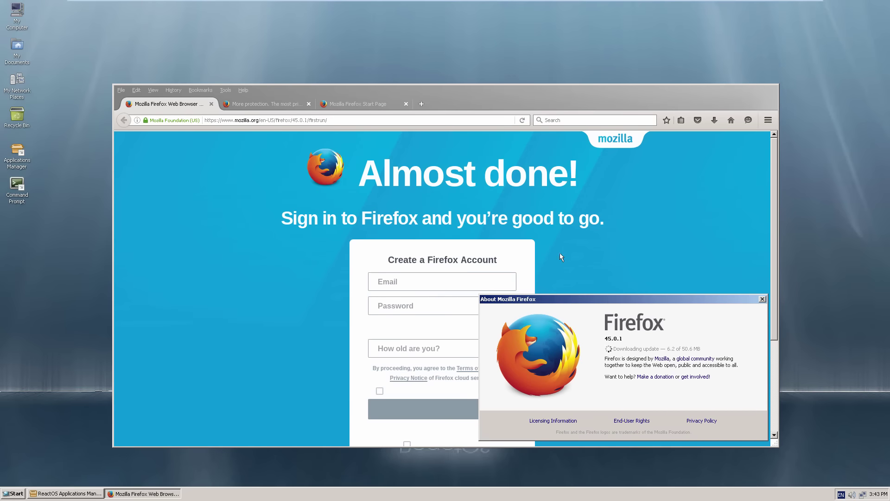
Step: Close the two Mozilla welcome tabs and rearrange the About dialog and the browser window so they overlap less
left_click(222, 106)
left_click(212, 104)
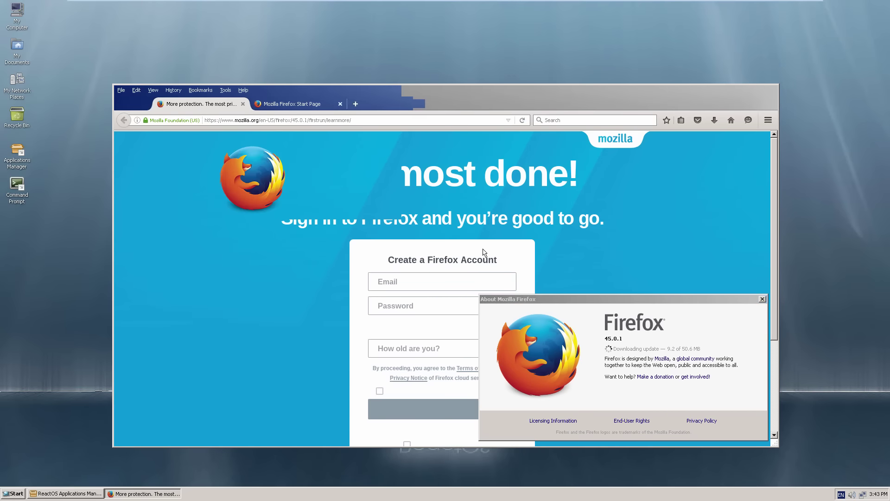
left_click(584, 298)
left_click_drag(584, 298, 703, 19)
left_click_drag(501, 101, 475, 116)
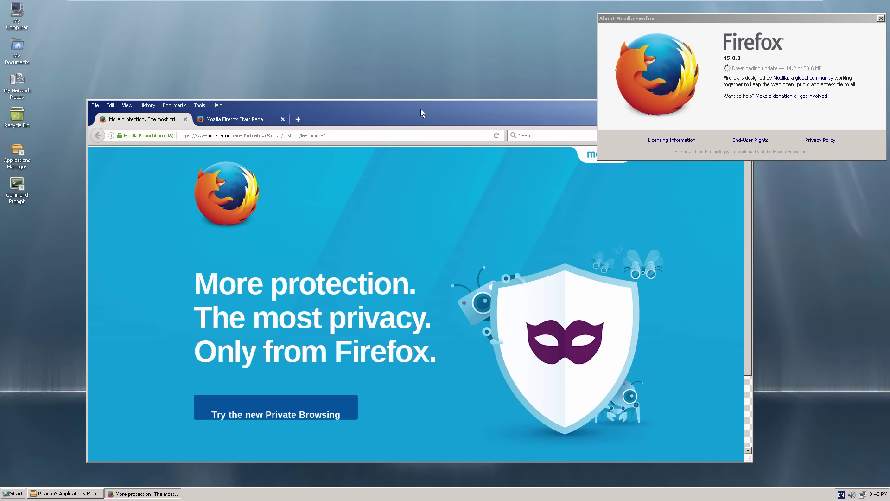
left_click(185, 119)
Step: Load youtube.com/c/mjd7999 in Firefox and pause the channel's featured video
left_click(205, 137)
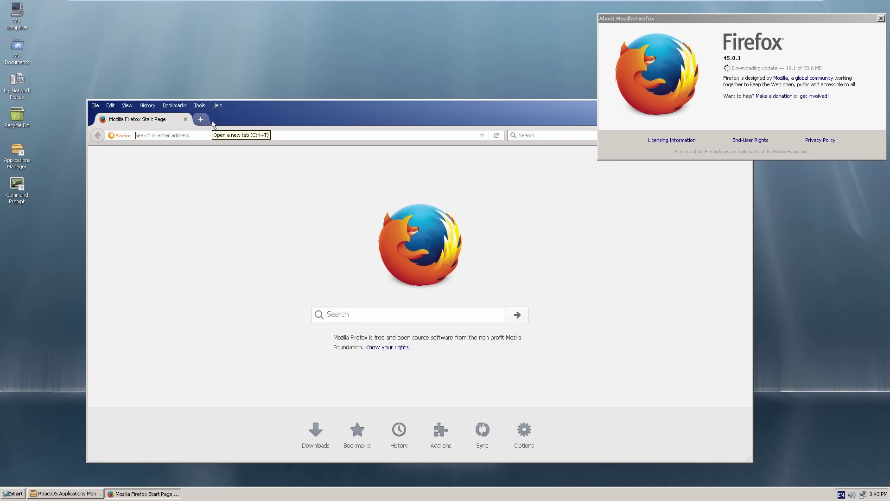
type("youtube.com/c/mjd7999")
key("Return")
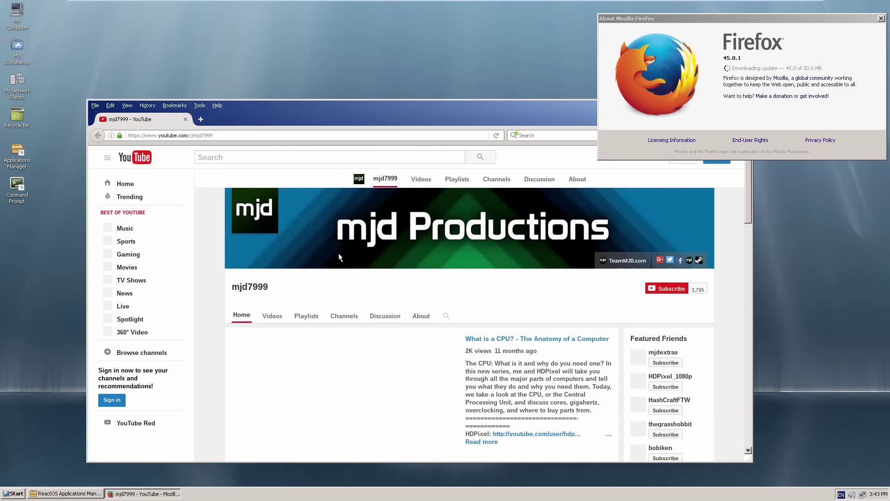
scroll(334, 268, "down", 1)
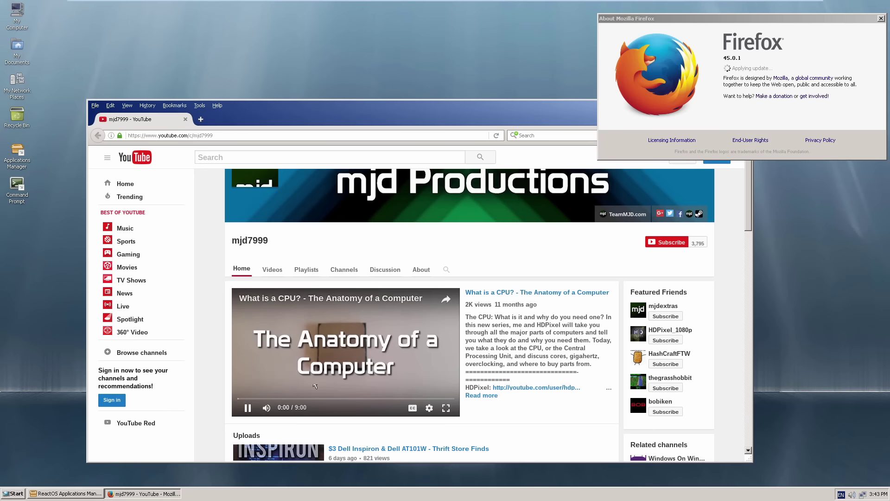
left_click(248, 408)
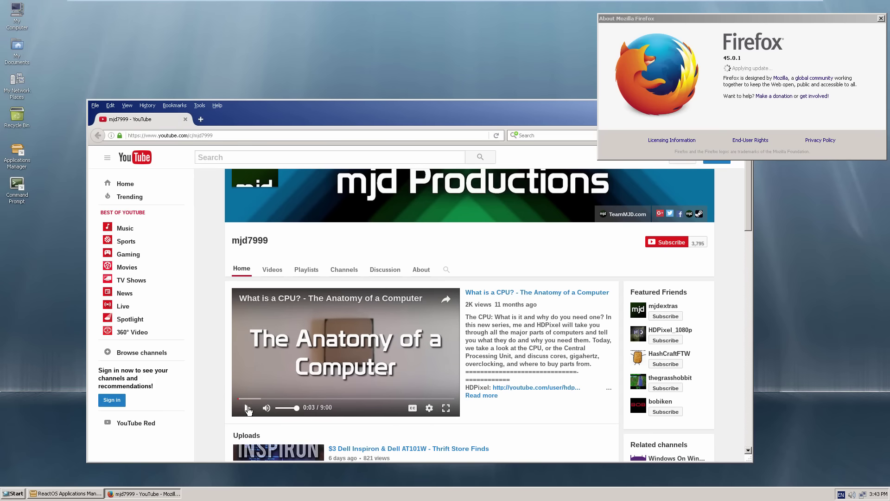
Step: Open the channel's Videos page and scroll through its uploads
left_click(273, 273)
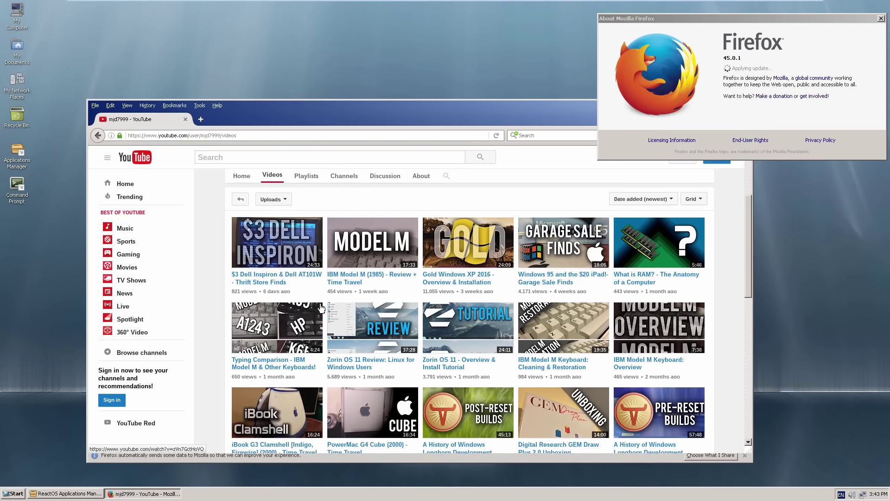
scroll(321, 307, "down", 8)
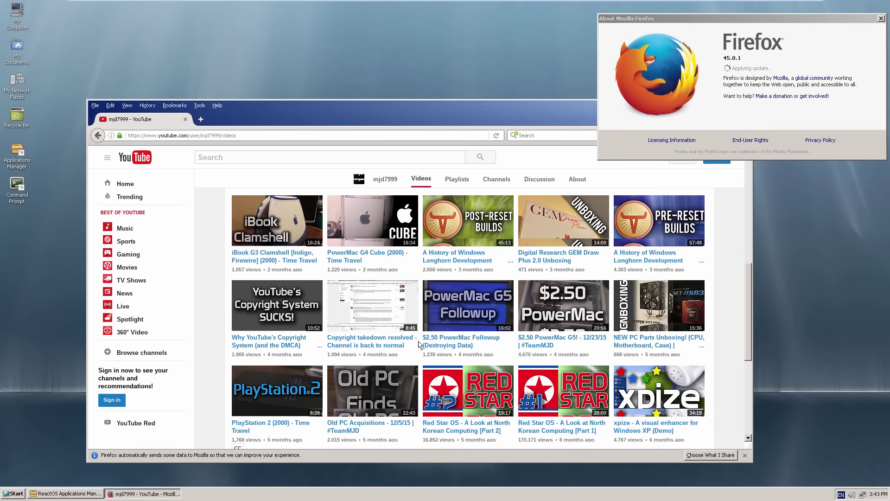
scroll(418, 344, "down", 3)
scroll(408, 344, "up", 4)
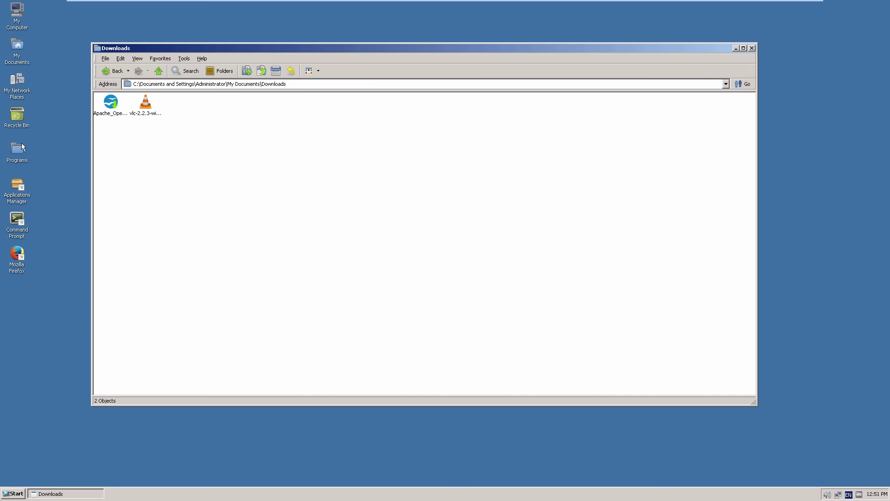
Step: Browse from the desktop's Programs folder into the nested Sim City 3000 folders
left_click(21, 154)
double_click(21, 155)
double_click(157, 161)
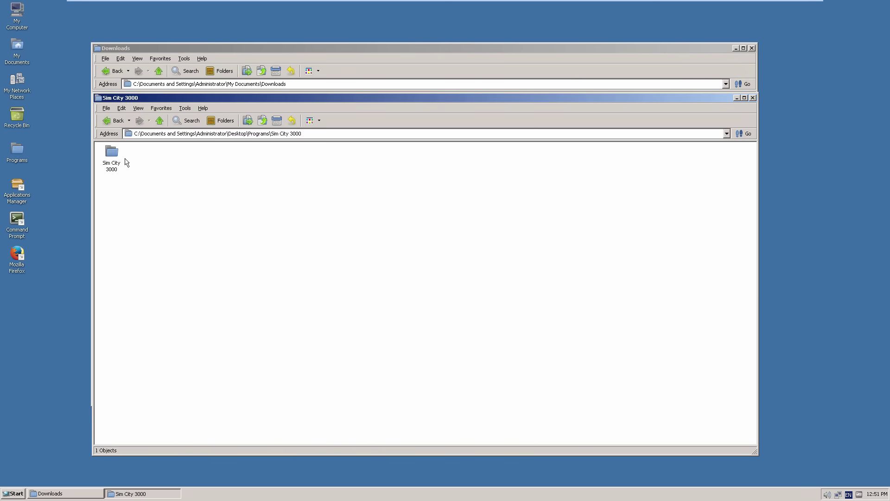
double_click(116, 148)
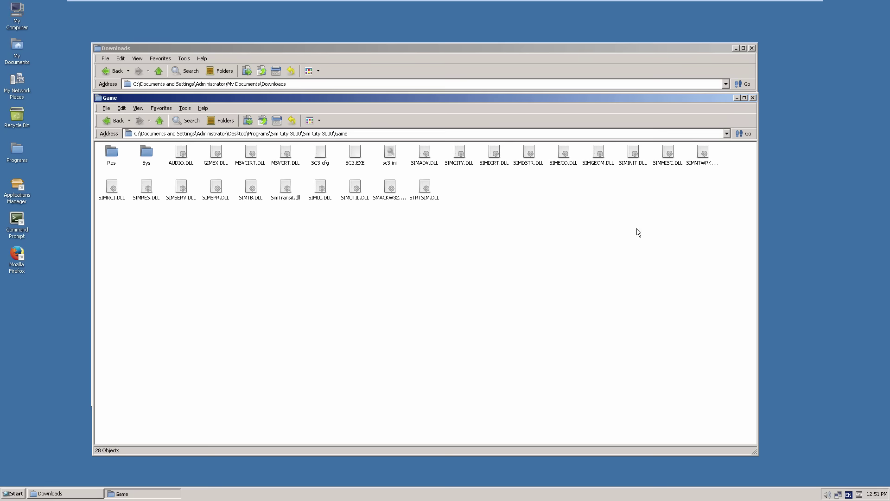
Step: Open the Sys folder inside the Sim City 3000 Game folder to examine its contents
left_click_drag(676, 218, 345, 220)
left_click_drag(265, 169, 182, 149)
left_click(156, 160)
double_click(147, 153)
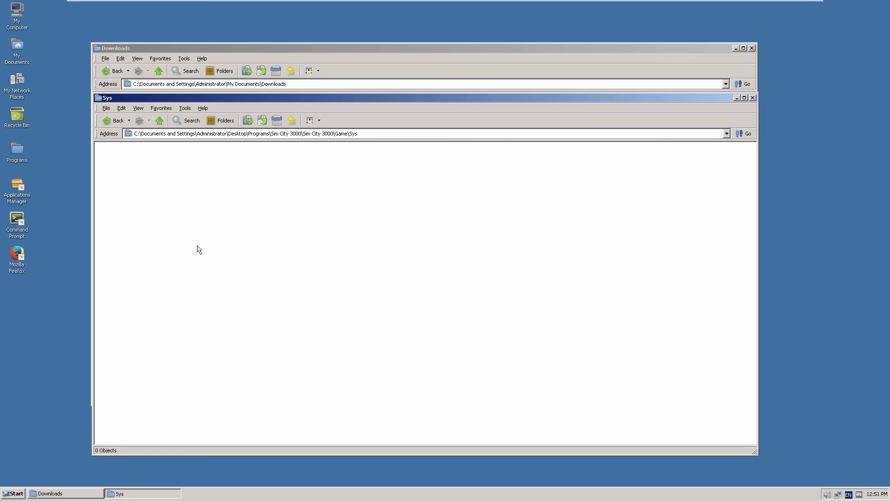
Step: Check the Res subfolder of the Sim City 3000 Game folder and return to the Game folder
left_click_drag(102, 153, 700, 445)
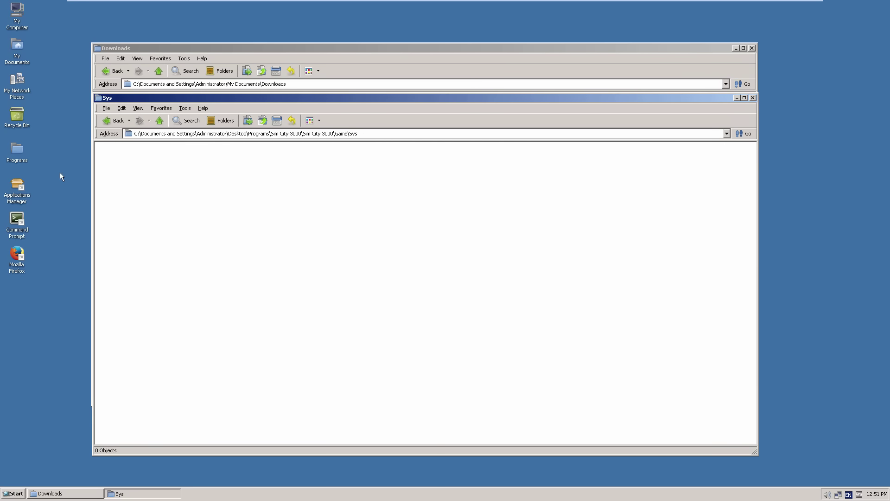
left_click(114, 121)
double_click(111, 153)
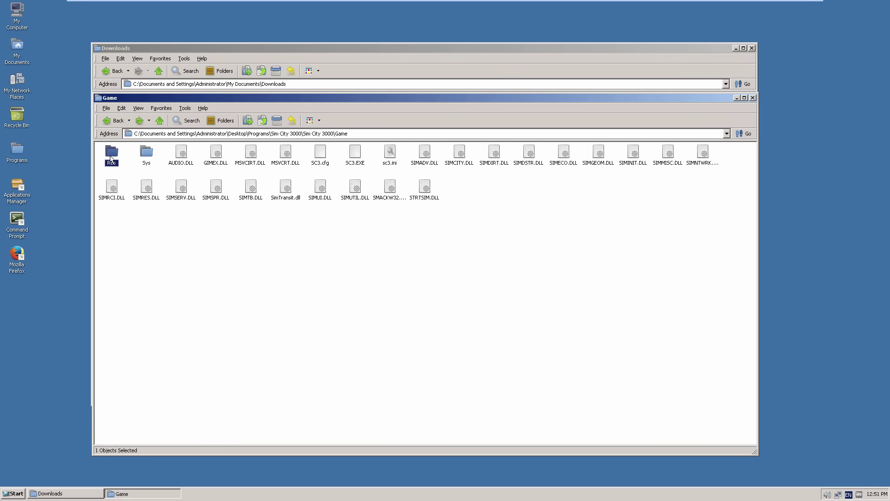
left_click(113, 121)
Step: Try to launch SC3.EXE from the Game folder and close that folder window
double_click(352, 156)
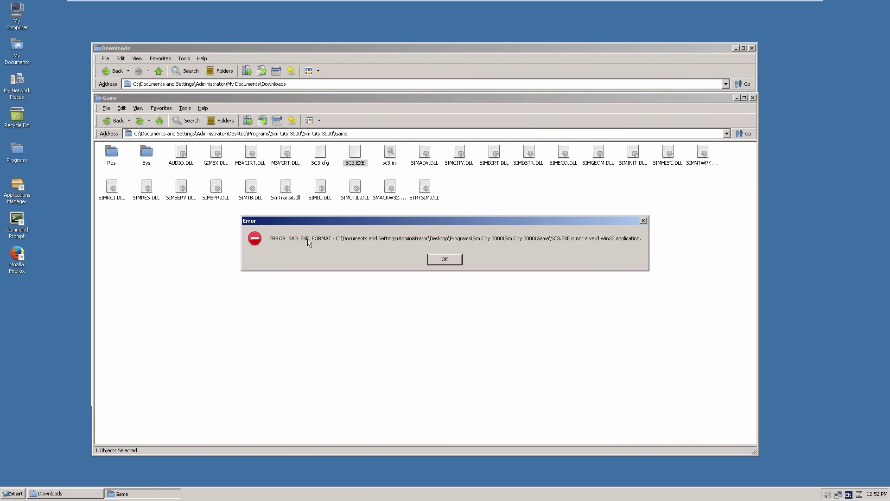
left_click(452, 259)
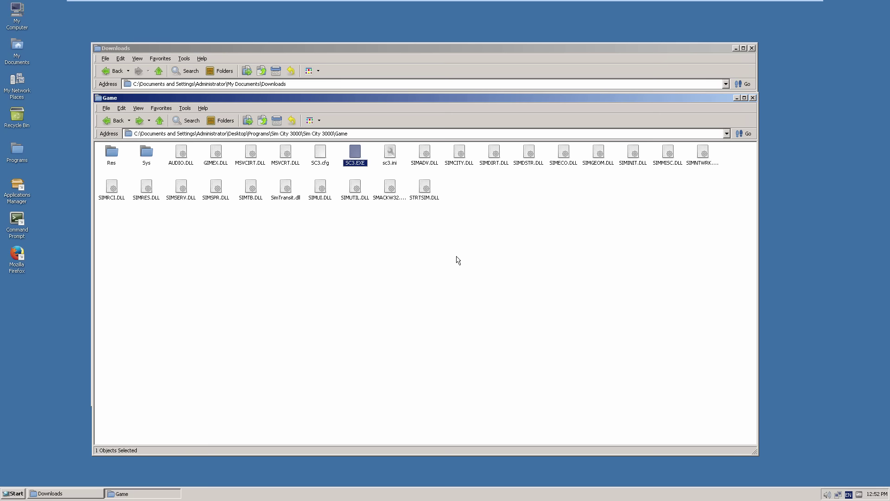
left_click(752, 97)
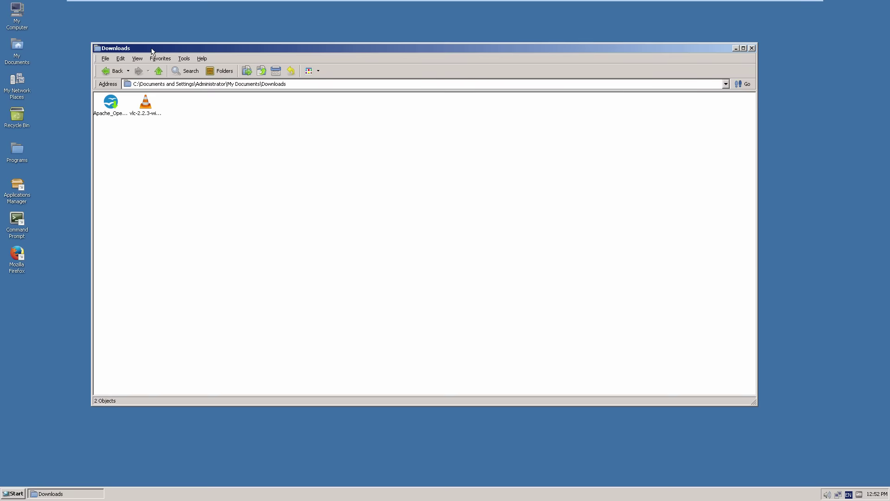
Step: Reposition the Downloads window and view the full names of the VLC and OpenOffice installer files
left_click_drag(151, 48, 177, 70)
left_click(174, 127)
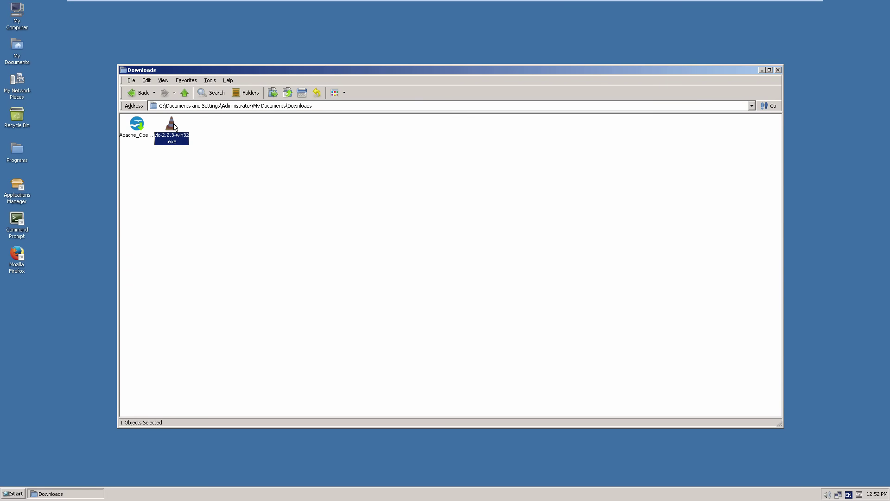
left_click(139, 125)
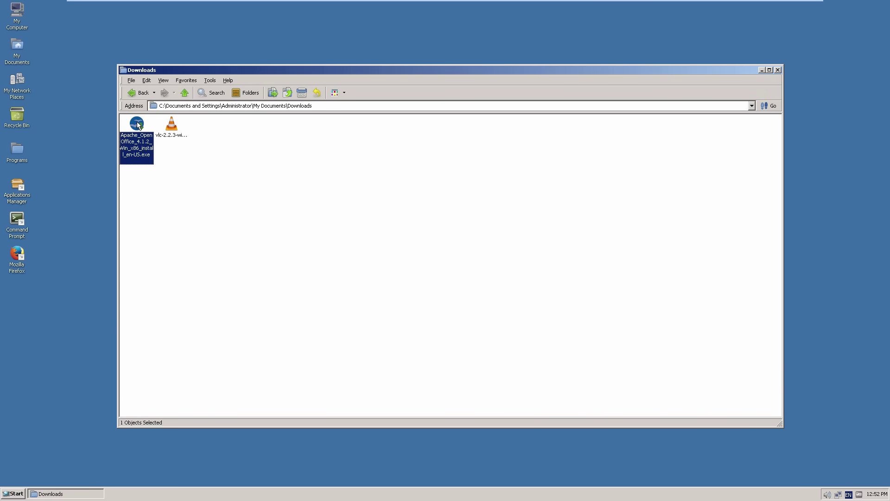
left_click(185, 166)
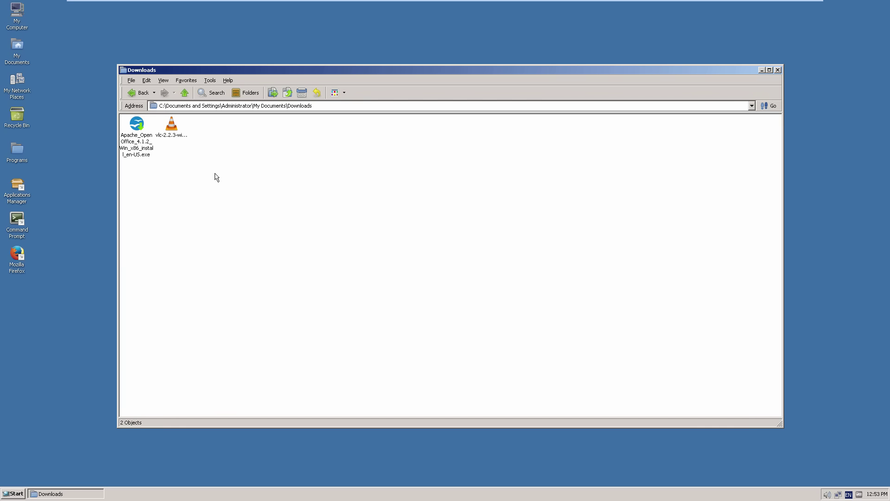
Step: Run the vlc-2.2.3-win32.exe installer in English and proceed past its welcome and license pages
left_click(170, 129)
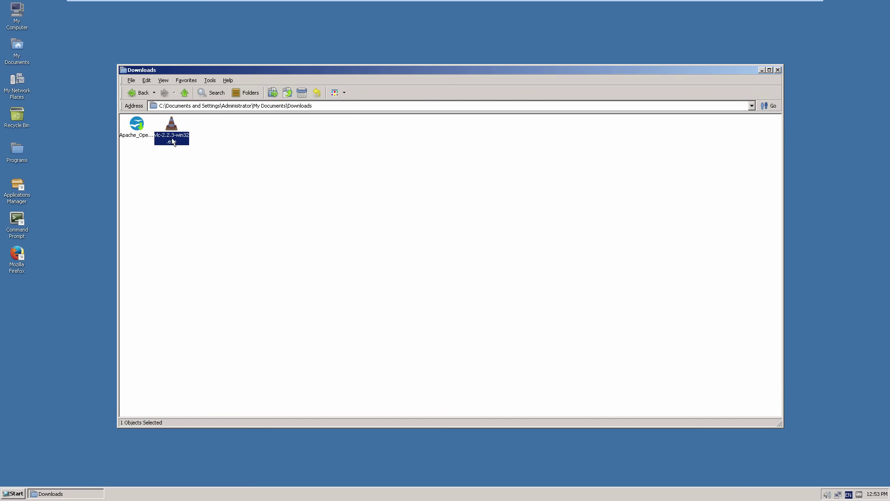
double_click(180, 143)
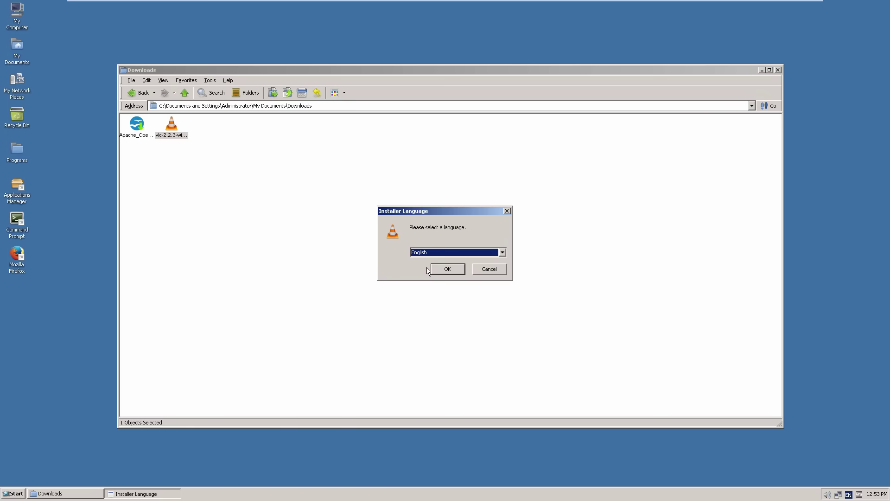
left_click(444, 269)
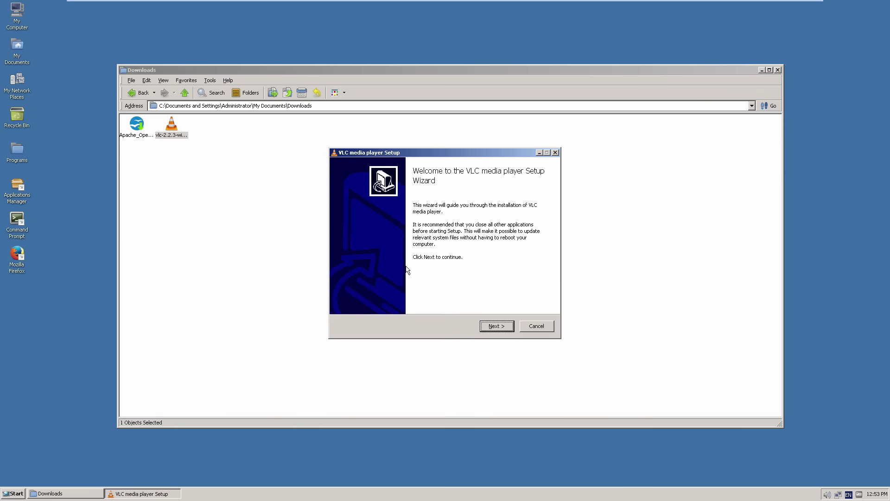
left_click(499, 326)
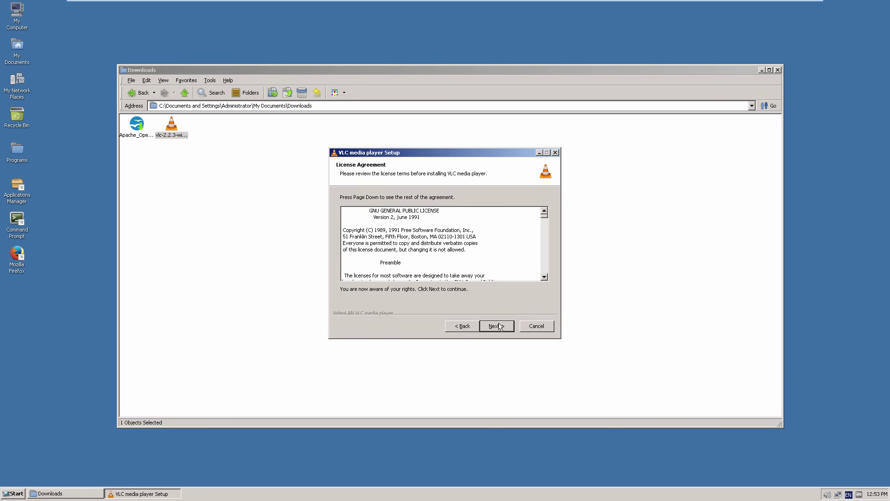
left_click(499, 326)
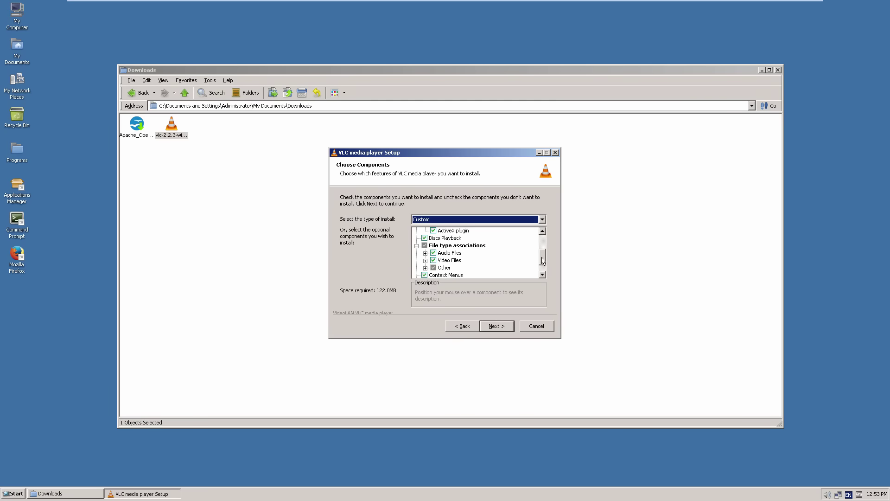
Step: Review the VLC component list, including file type associations, and accept the default selection
scroll(545, 251, "down", 1)
left_click_drag(545, 247, 546, 241)
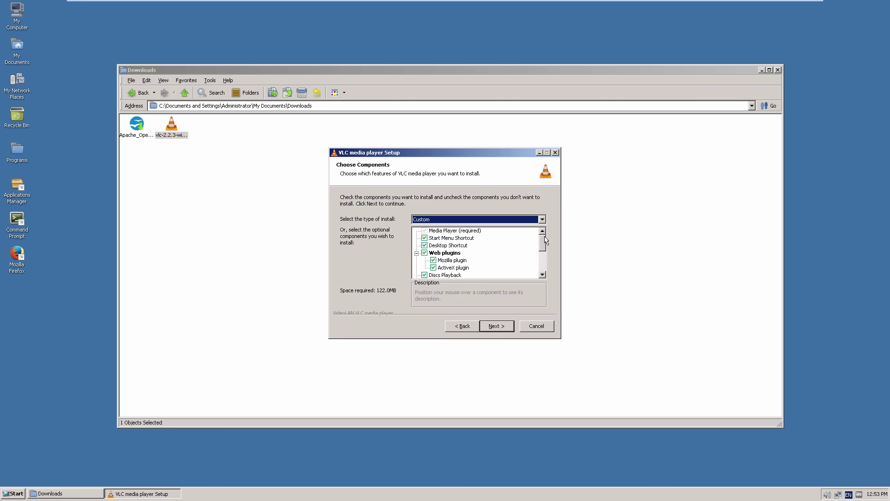
left_click_drag(546, 240, 546, 265)
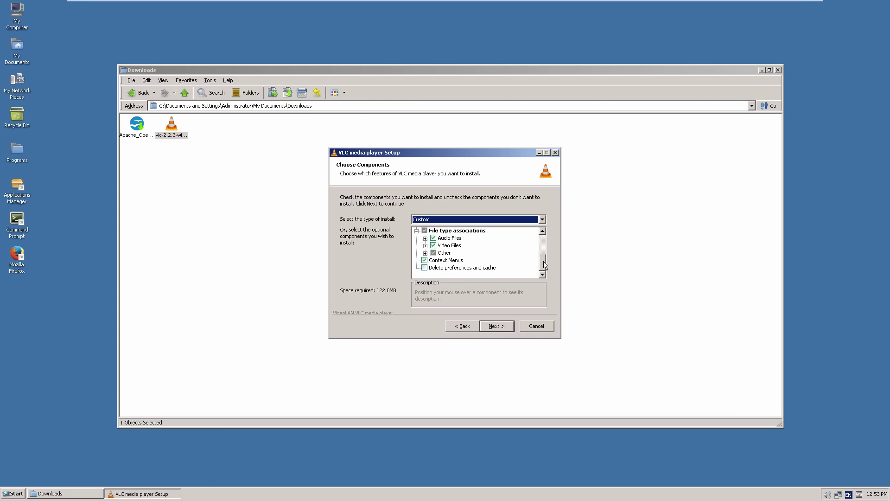
left_click(495, 325)
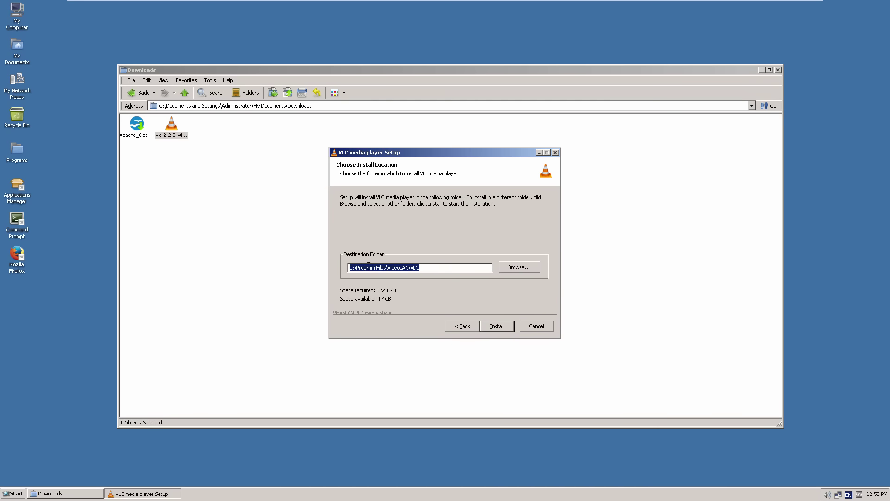
Step: Install VLC into C:\Program Files\VideoLAN\VLC and launch it with metadata network access and update checks allowed
left_click(503, 327)
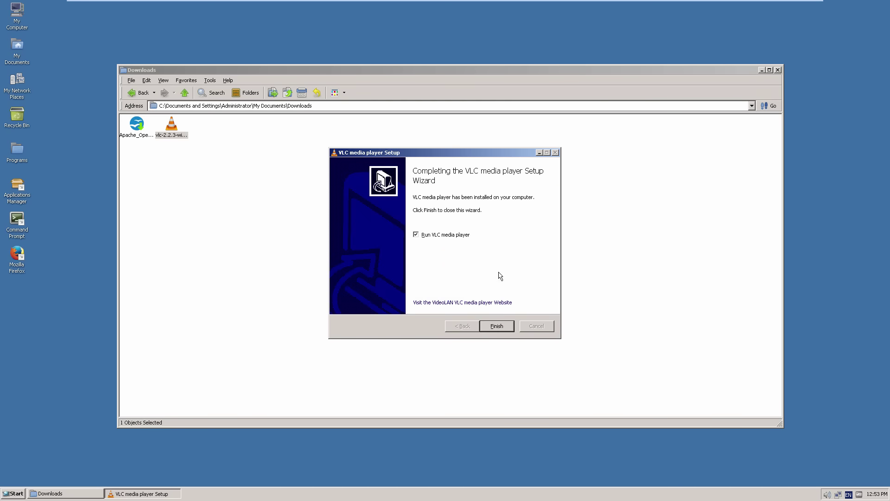
left_click(506, 326)
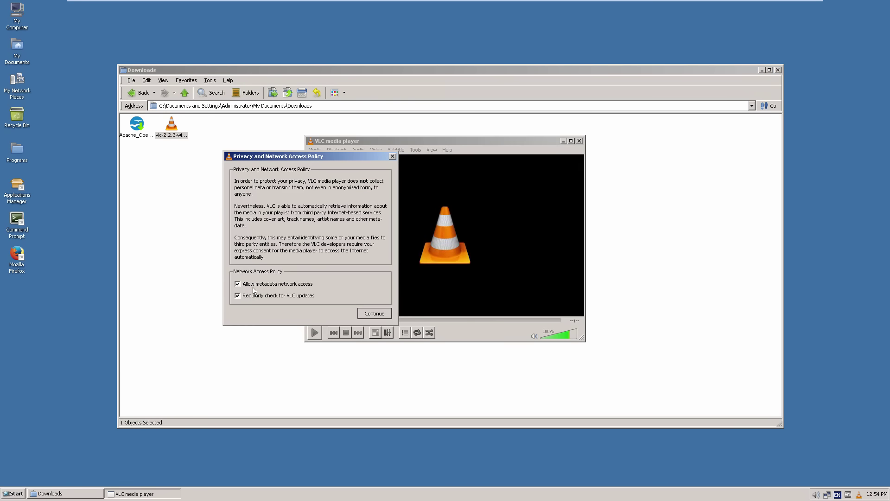
left_click(372, 314)
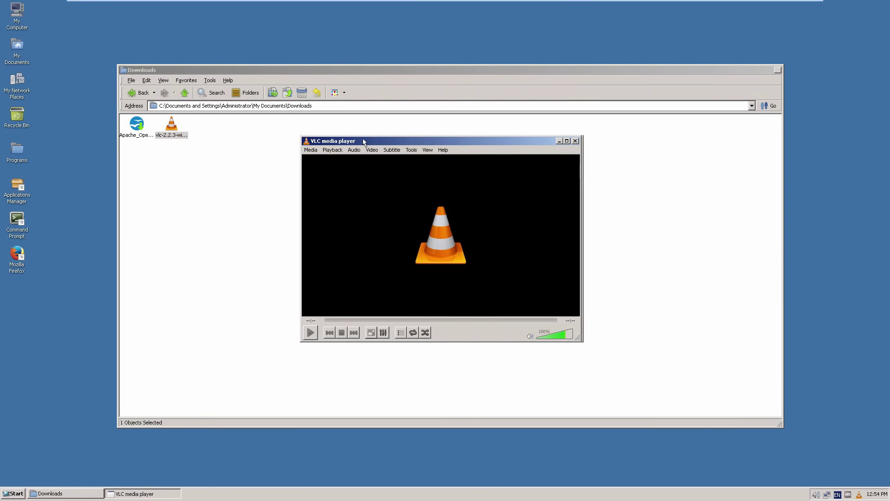
Step: Bring up VLC's network URL entry, switch to Firefox and enter "yt." as the start of the address
left_click(279, 332)
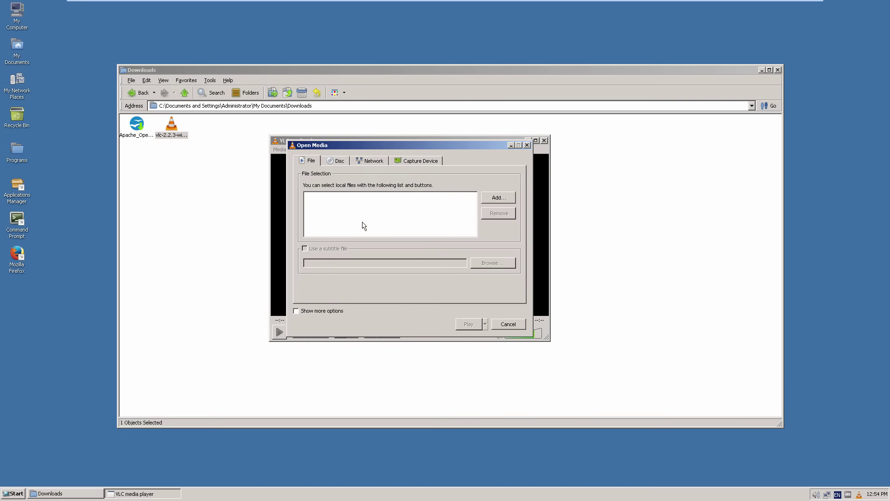
left_click(374, 162)
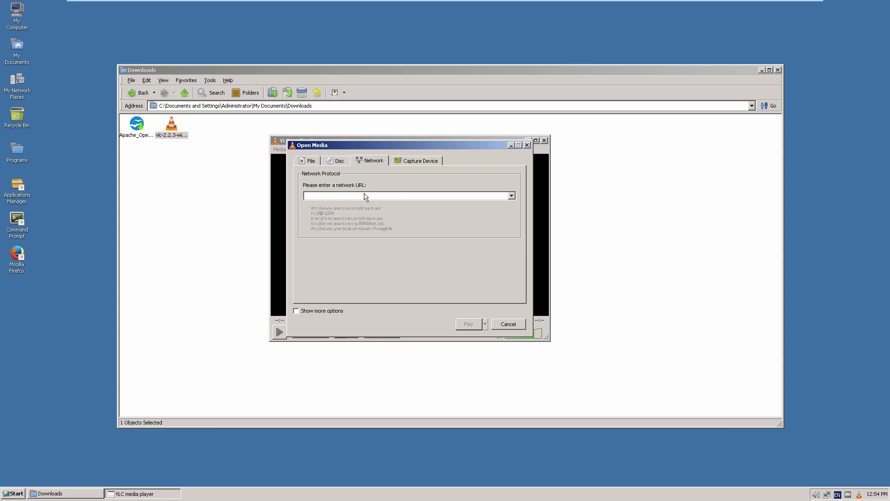
left_click(20, 251)
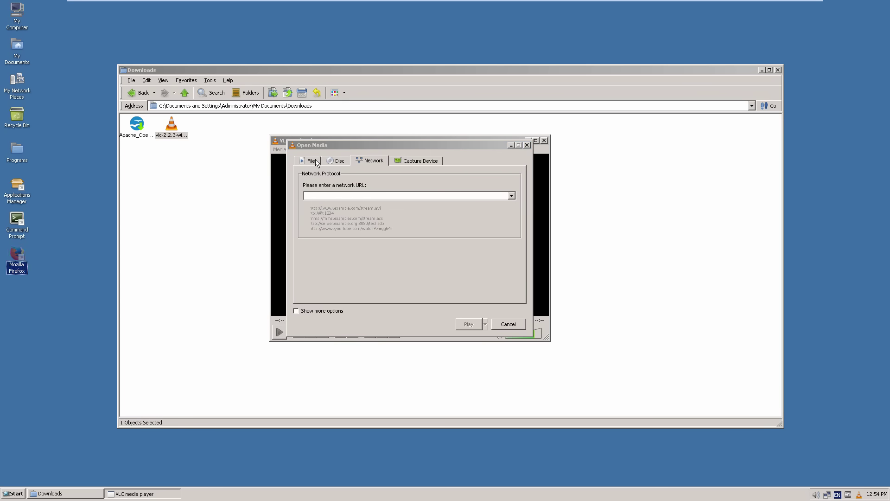
double_click(17, 254)
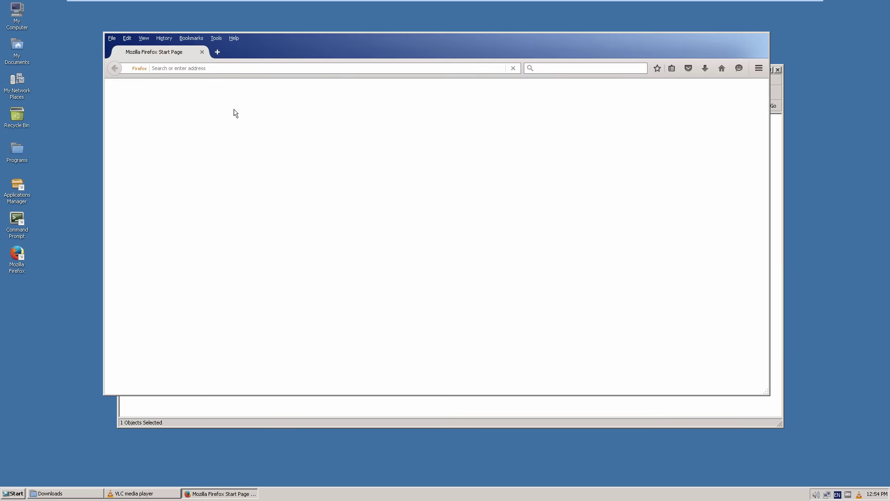
type("yt.")
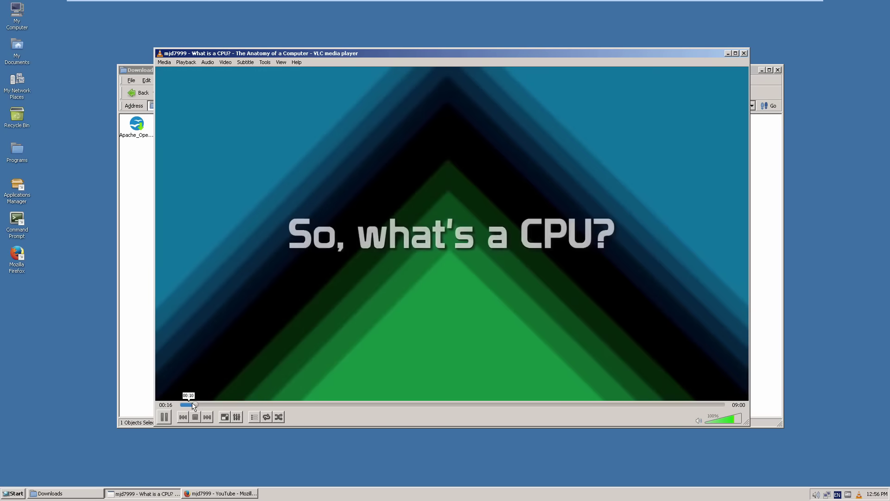
Step: Skip ahead in the "What is a CPU?" video to about 2:03, let it play, and close VLC
left_click(237, 405)
right_click(239, 403)
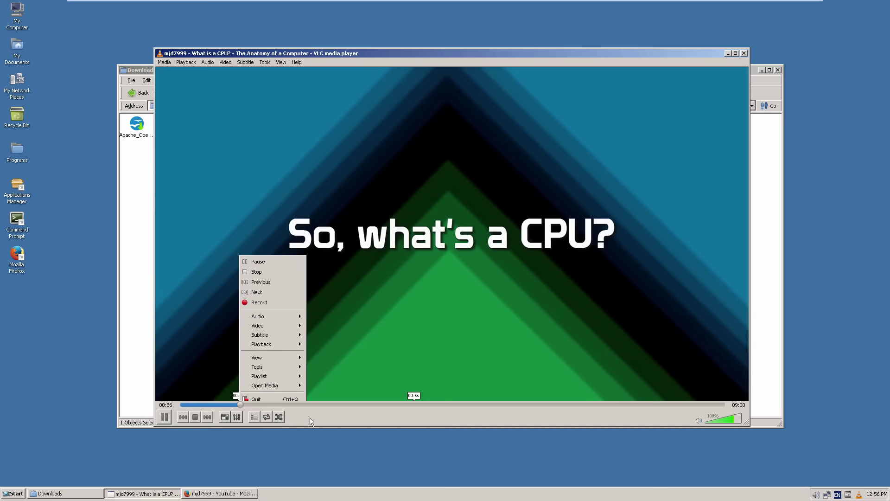
left_click(304, 405)
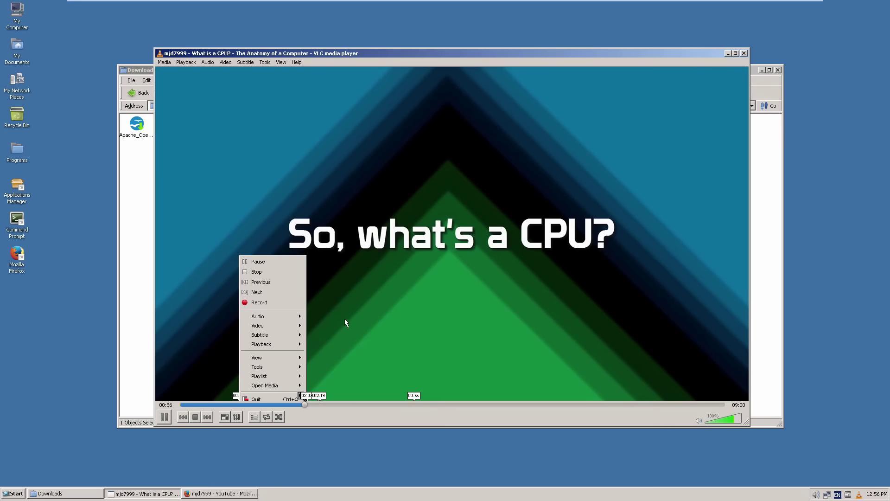
left_click(329, 479)
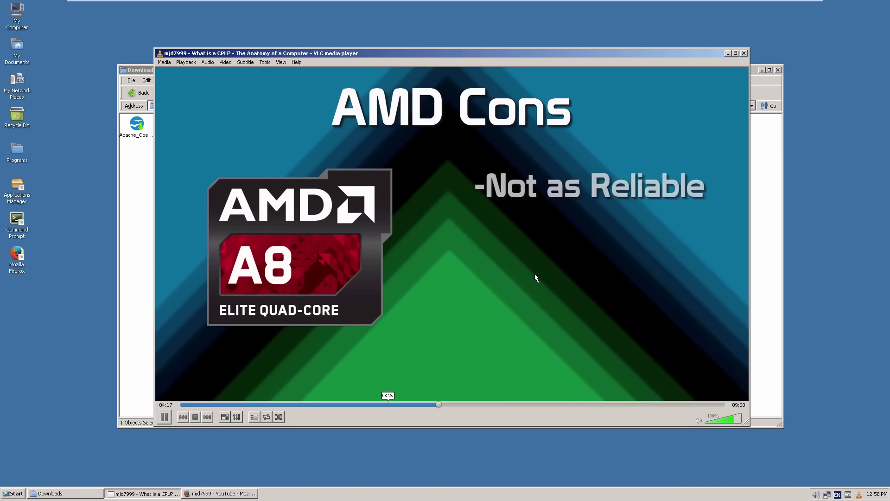
left_click(743, 54)
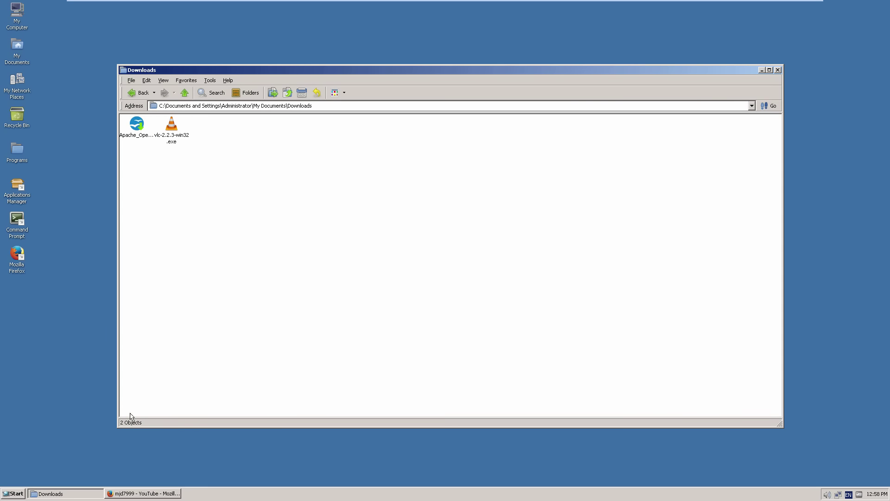
Step: Run the Apache OpenOffice 4.1.2 installer and unpack its files into the desktop folder "OpenOffice 4.1.2 (en-US) Installation Files"
left_click(137, 124)
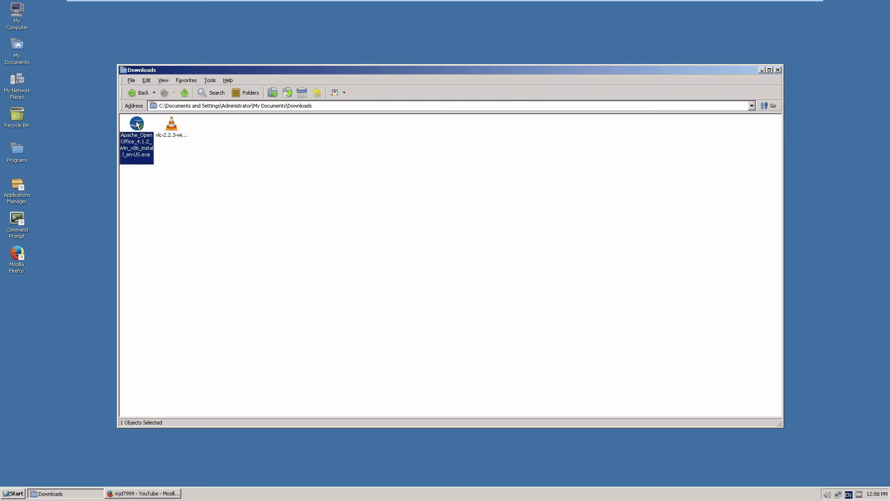
double_click(138, 124)
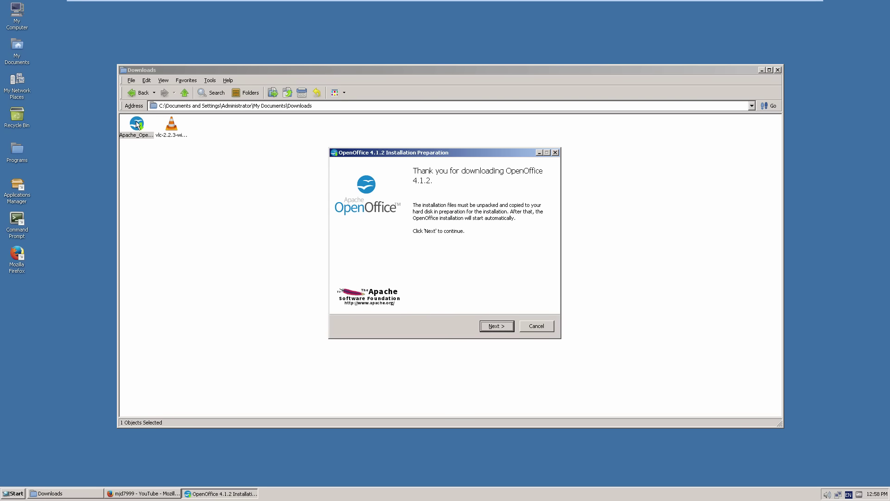
left_click(497, 326)
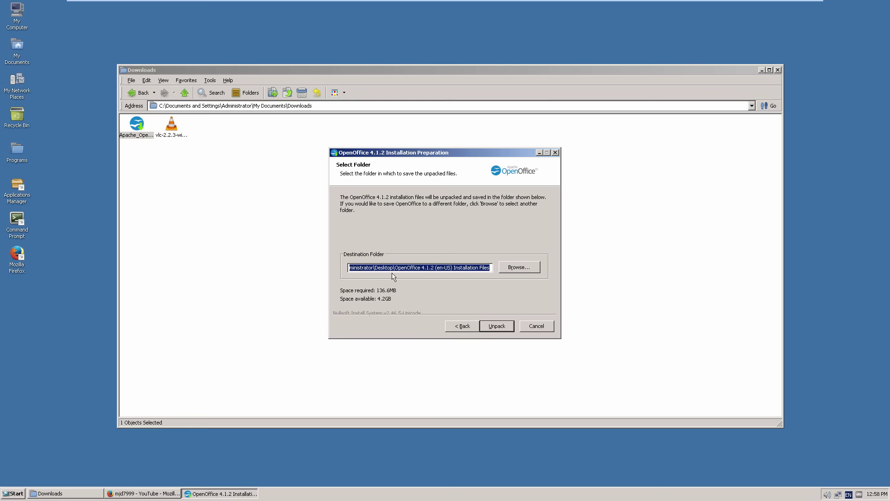
left_click(498, 327)
left_click(366, 225)
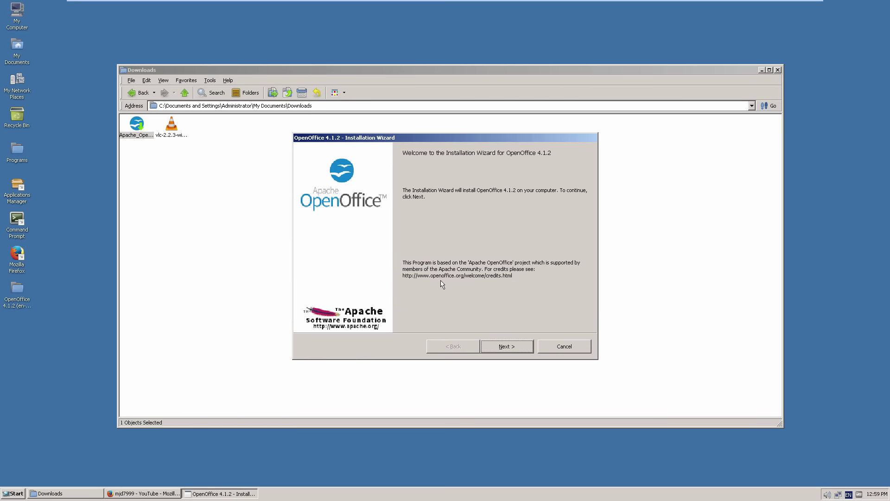
Step: Set up the OpenOffice 4.1.2 installation for all users with the Typical setup type
left_click(505, 345)
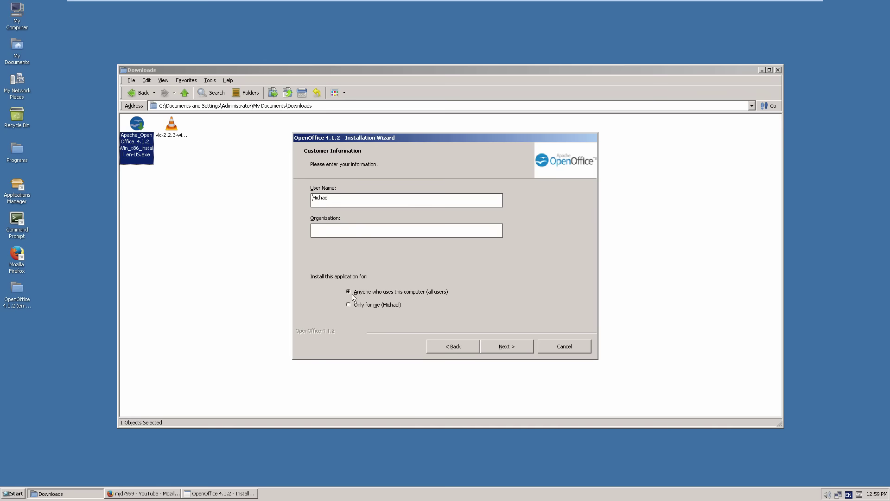
left_click(510, 348)
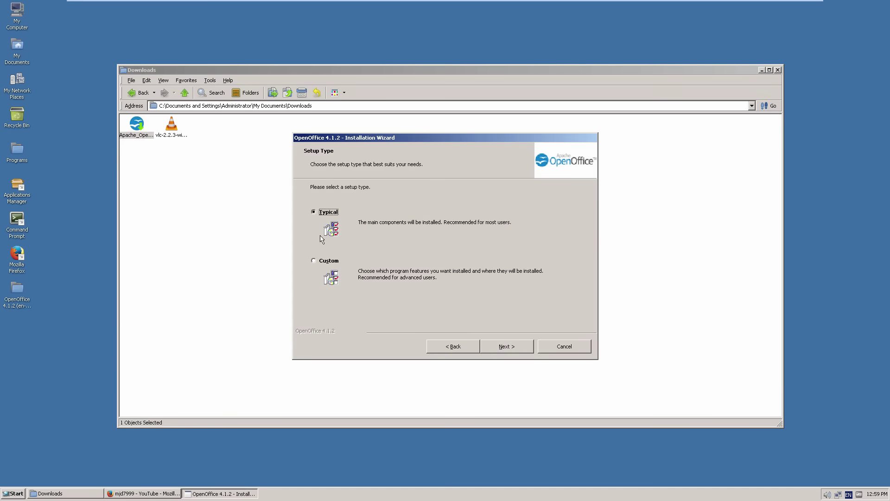
left_click(507, 347)
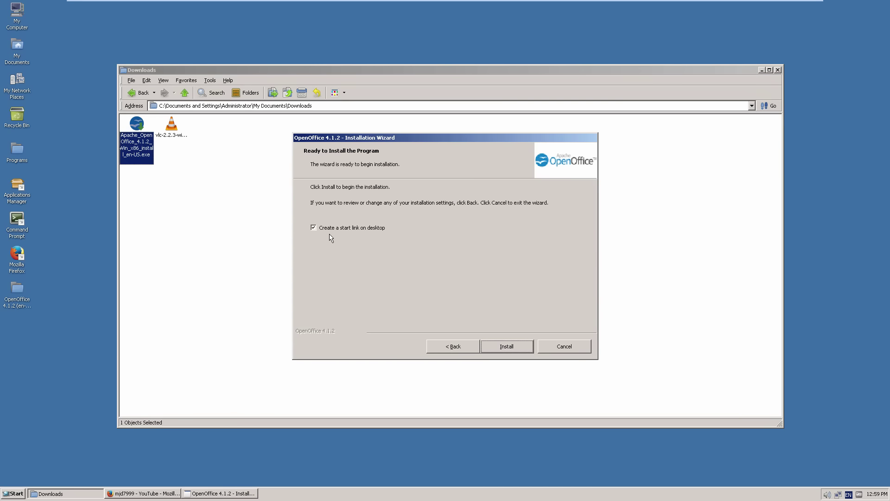
Step: Install OpenOffice 4.1.2 with a desktop start link, close the wizard and launch the program from its desktop shortcut
left_click(486, 343)
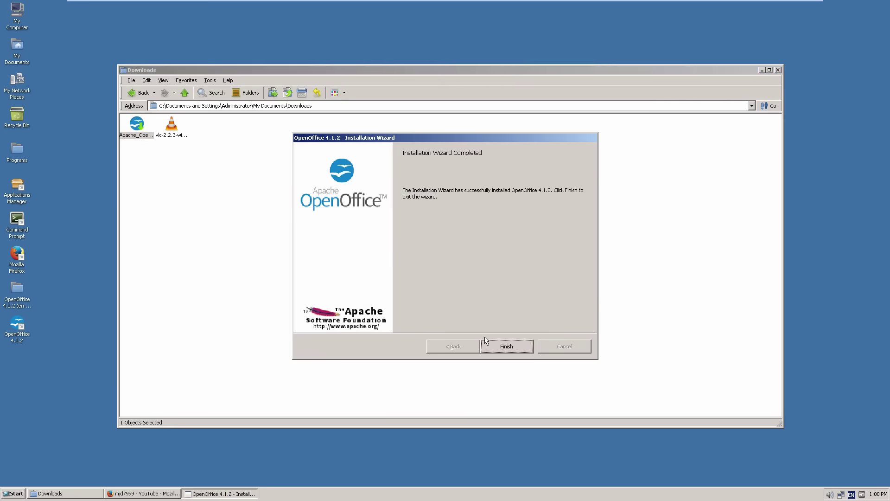
left_click(511, 348)
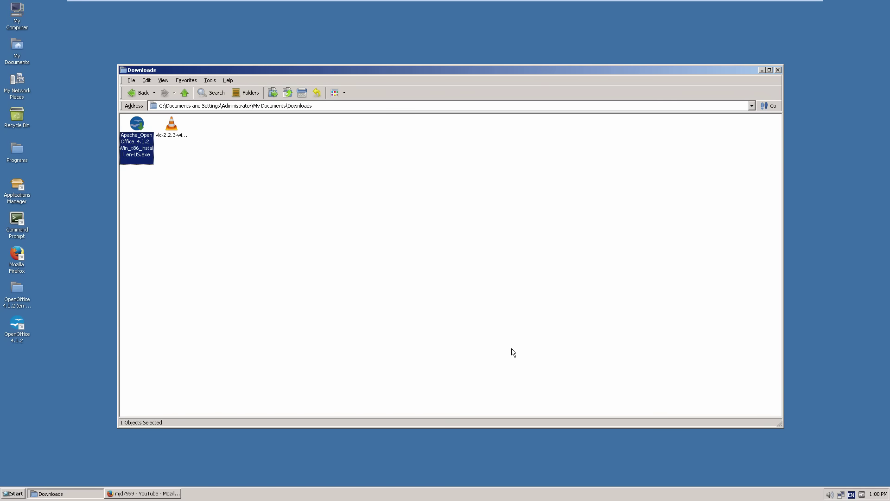
left_click(153, 319)
left_click(22, 324)
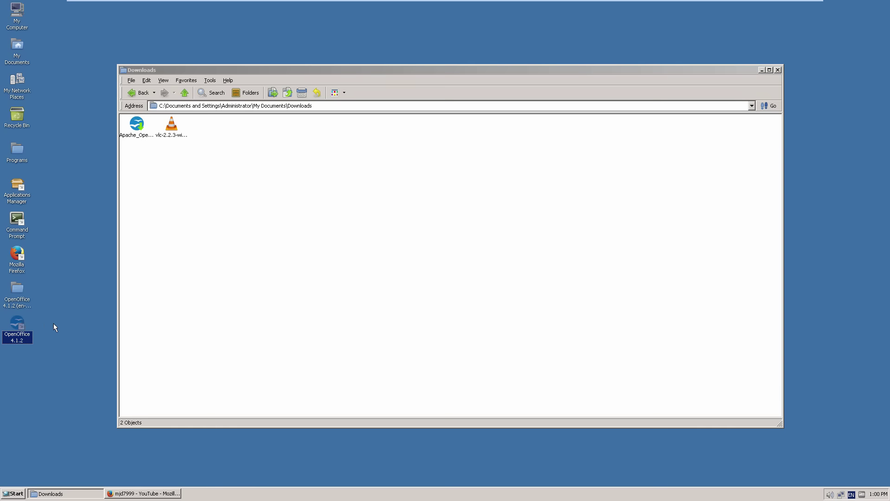
left_click(761, 70)
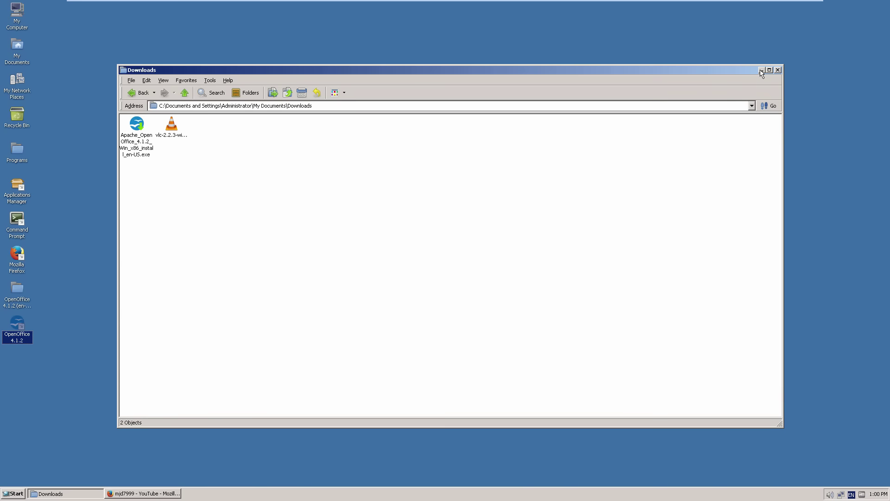
Step: Examine the running processes and the CPU and memory performance graphs in an enlarged Task Manager while OpenOffice loads
key("ctrl+shift+Escape")
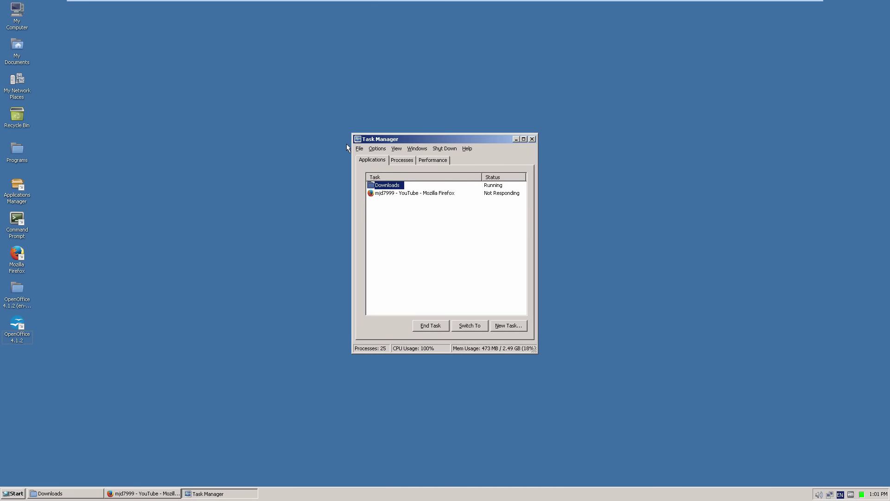
left_click_drag(414, 138, 371, 142)
left_click(370, 165)
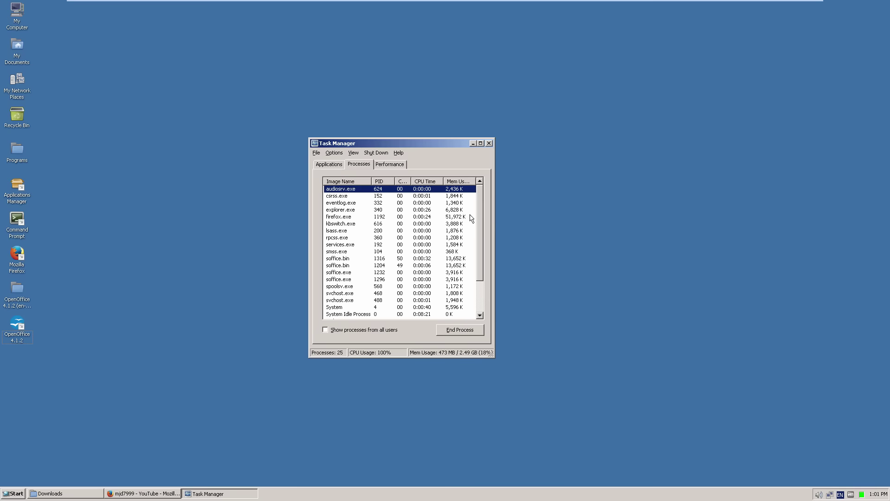
scroll(480, 260, "down", 2)
left_click(390, 164)
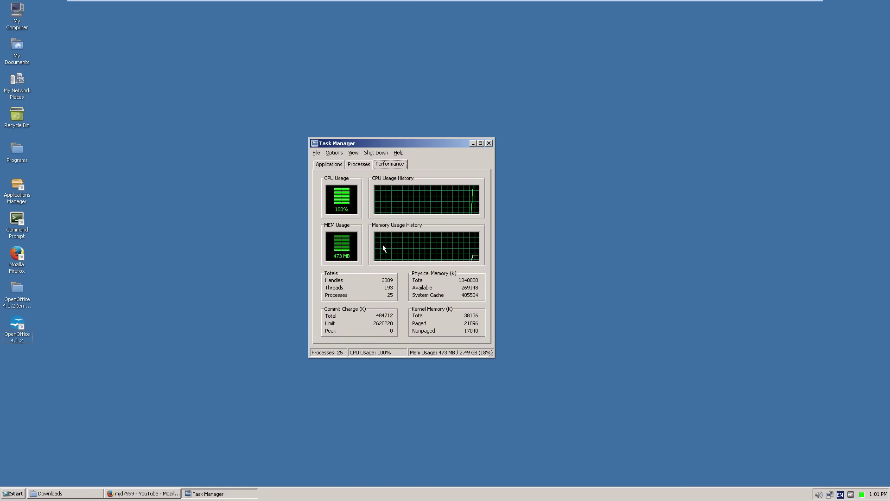
left_click_drag(491, 353, 525, 387)
left_click(360, 164)
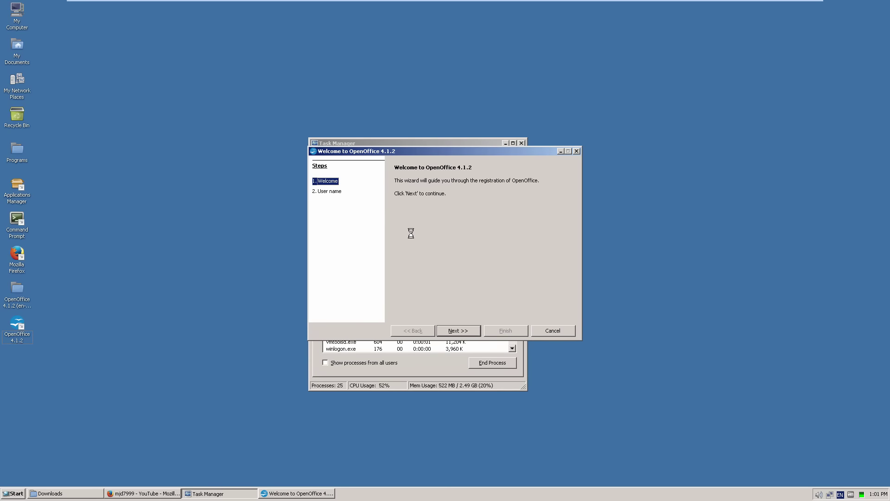
Step: Go through the OpenOffice 4.1.2 welcome wizard and create a new text document
left_click(455, 330)
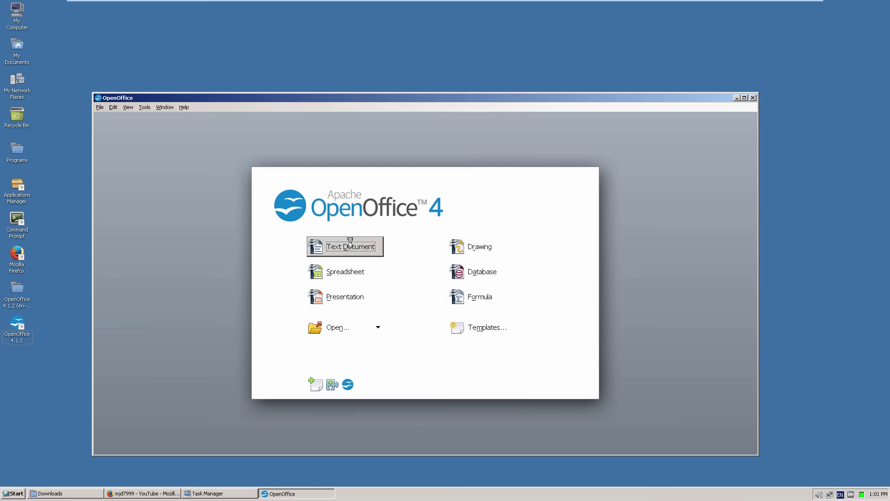
left_click(346, 246)
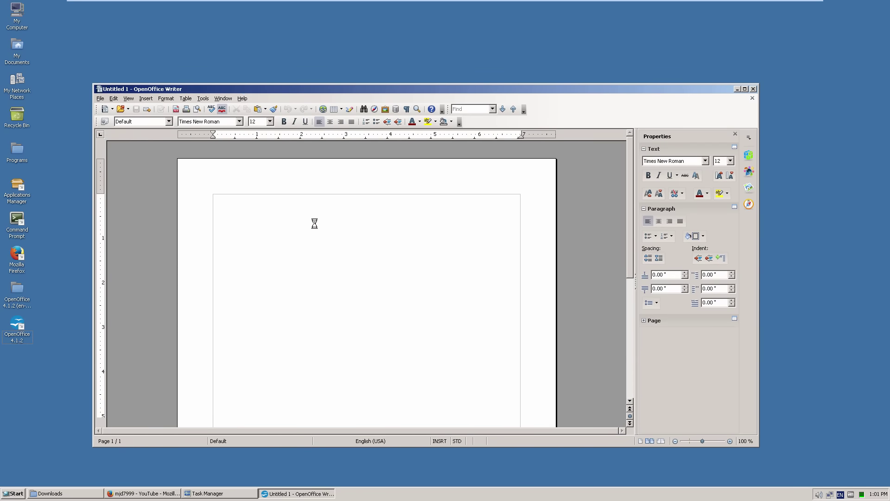
Step: Fill the text document with "Hello" and random test lines such as "asdfasdfasdf", and delete all of it
type("Hello asjdlkf;jasdlkjfa;lsdkjfas;ldkjf;lasdkjfl;askdjf;lksjadf")
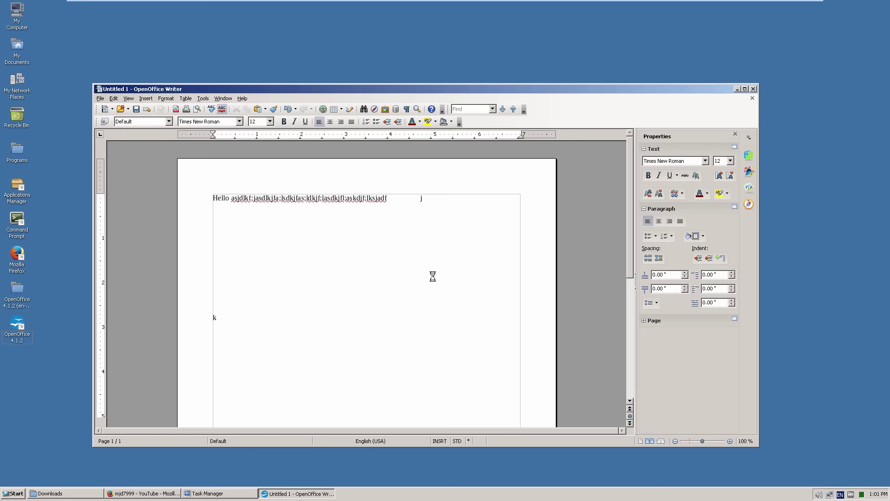
type("asdfasdfasdf")
key("Return")
key("Return")
type("as")
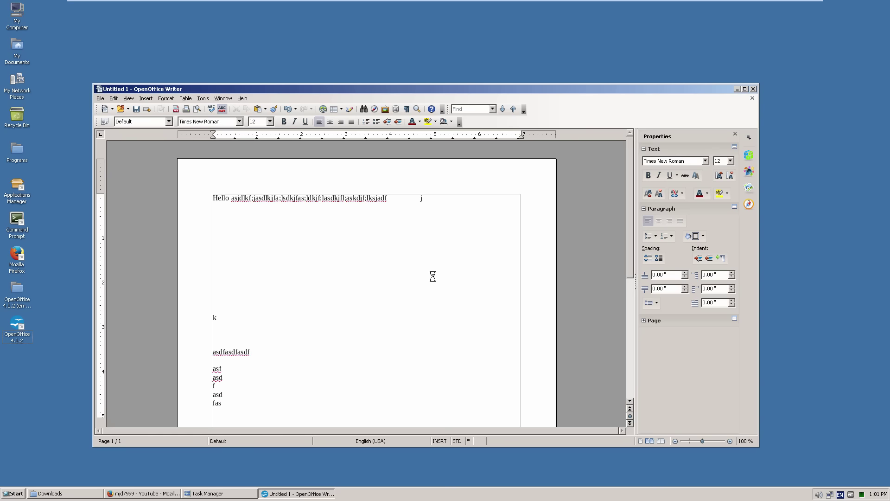
type("f asd f asd fasfd")
key("ctrl+a")
key("Delete")
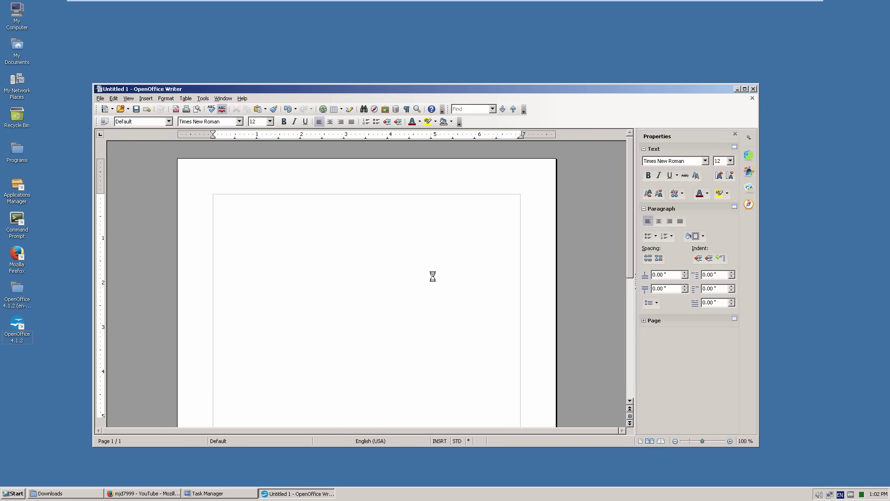
Step: Enter "Hello world" in the document, delete it and try to bring up the page's context menu
type("Hello world")
key("ctrl+a")
key("Delete")
right_click(306, 271)
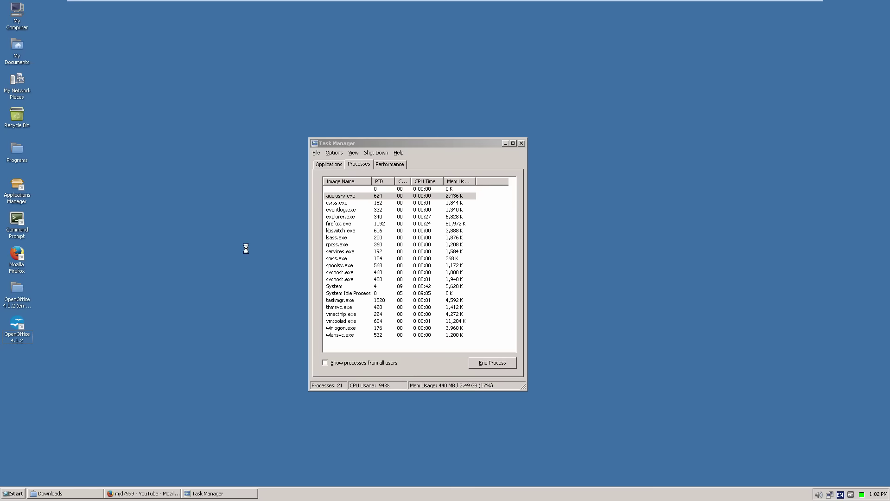
Step: Relaunch OpenOffice 4.1.2 from the desktop and close Task Manager
double_click(26, 323)
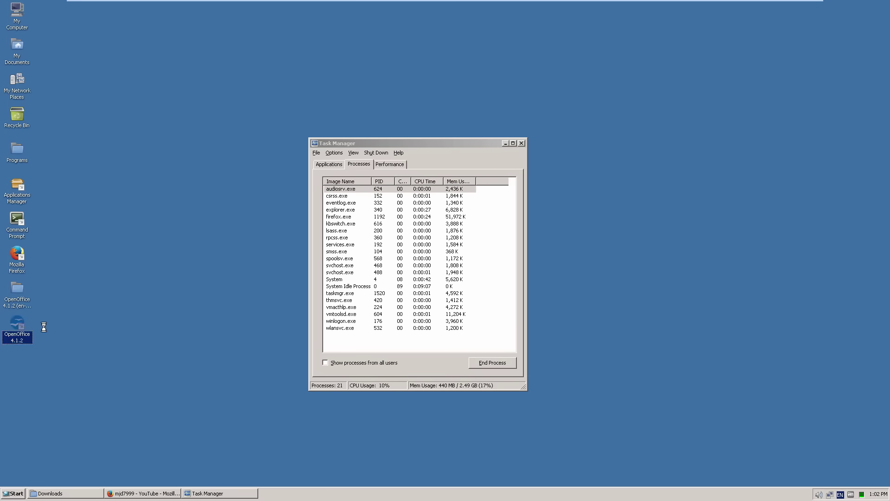
left_click(16, 322)
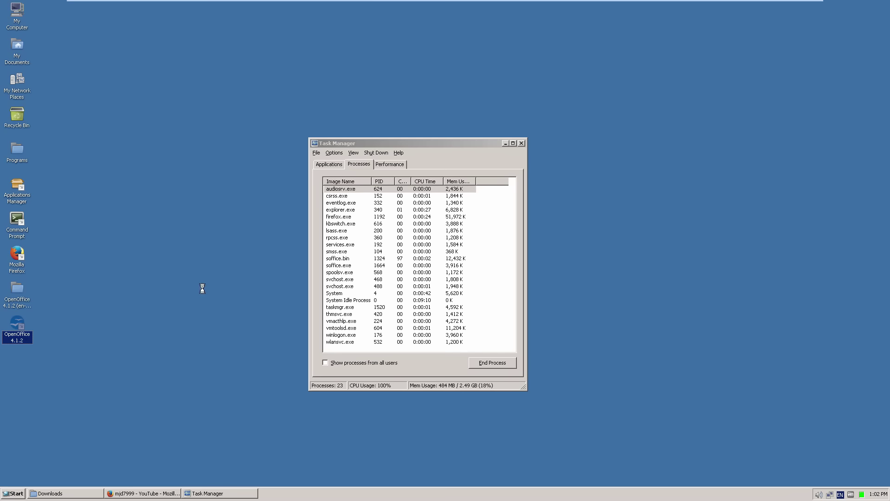
left_click(522, 143)
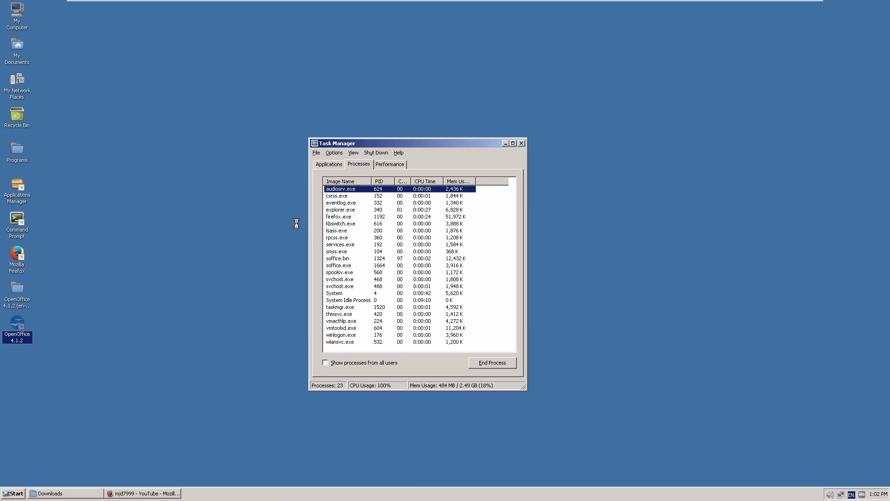
left_click(21, 494)
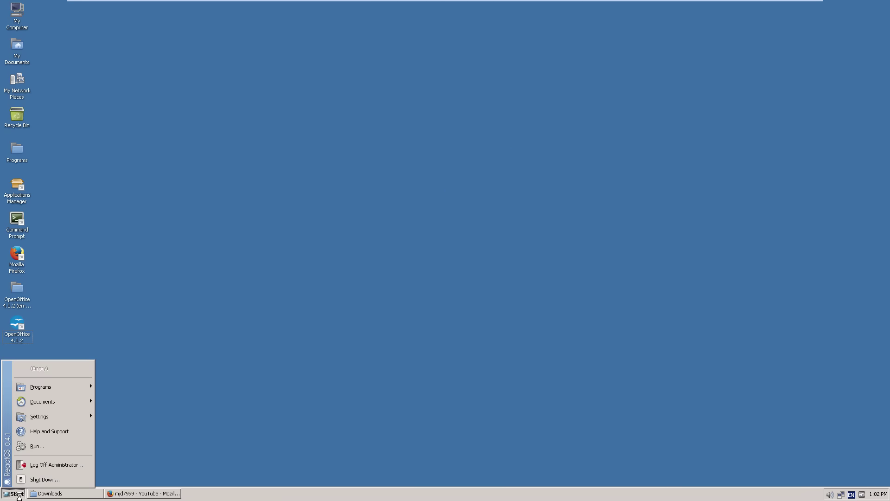
left_click(36, 338)
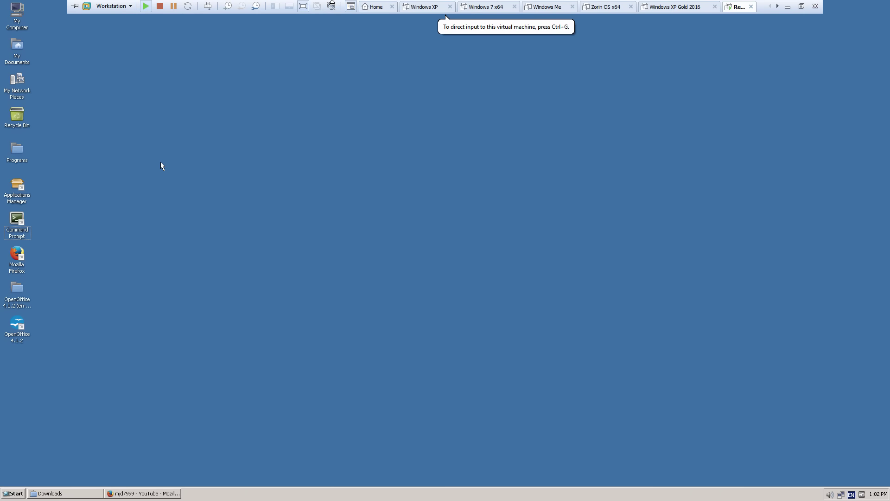
Step: Pause the ReactOS virtual machine in VMware Workstation
right_click(738, 7)
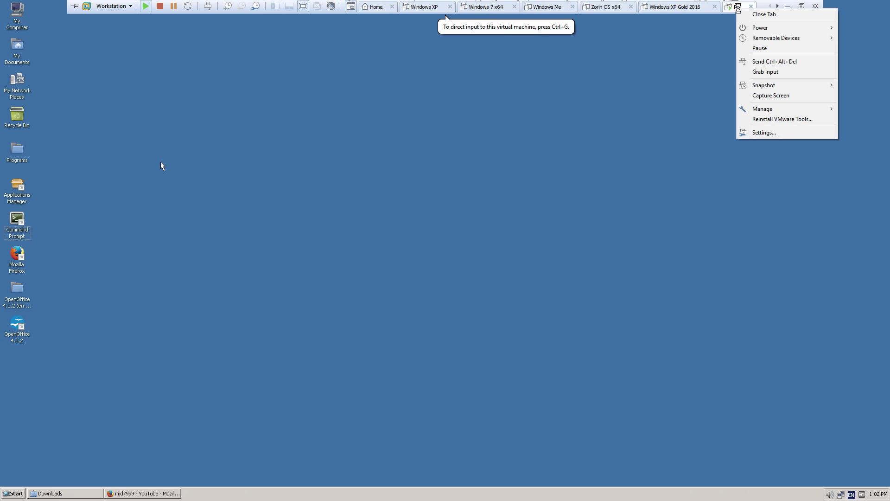
mouse_move(772, 110)
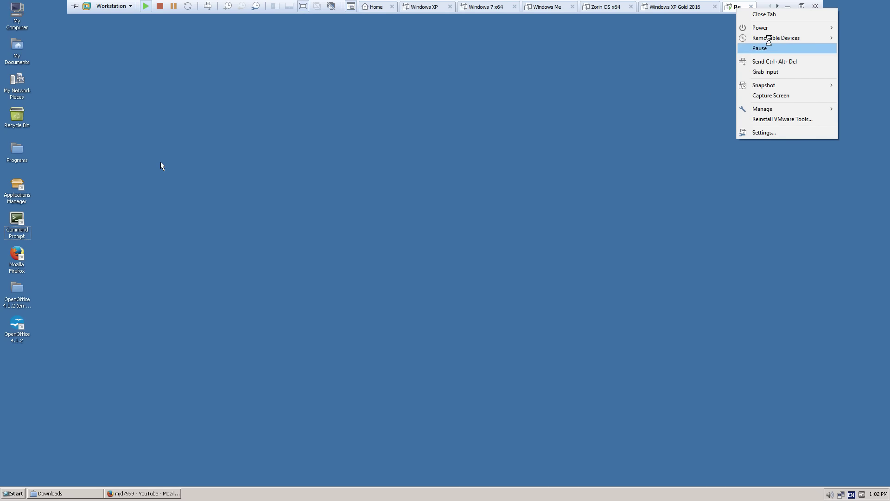
mouse_move(769, 38)
mouse_move(714, 37)
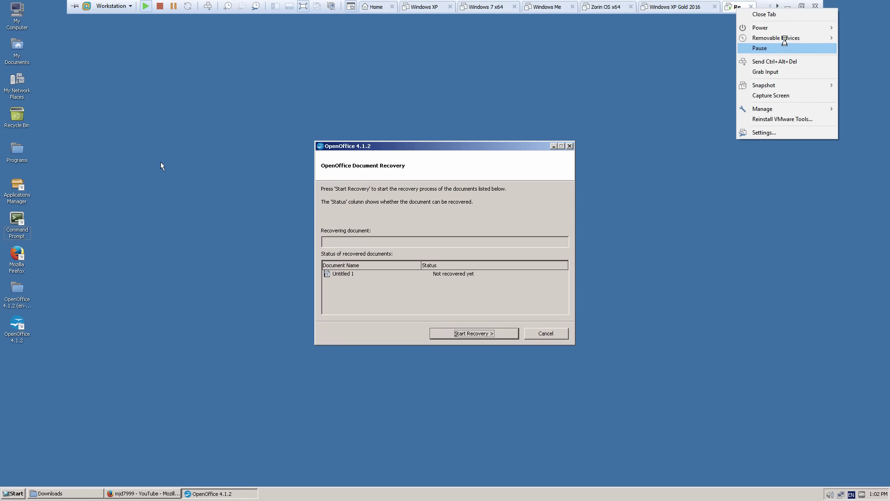
left_click(766, 48)
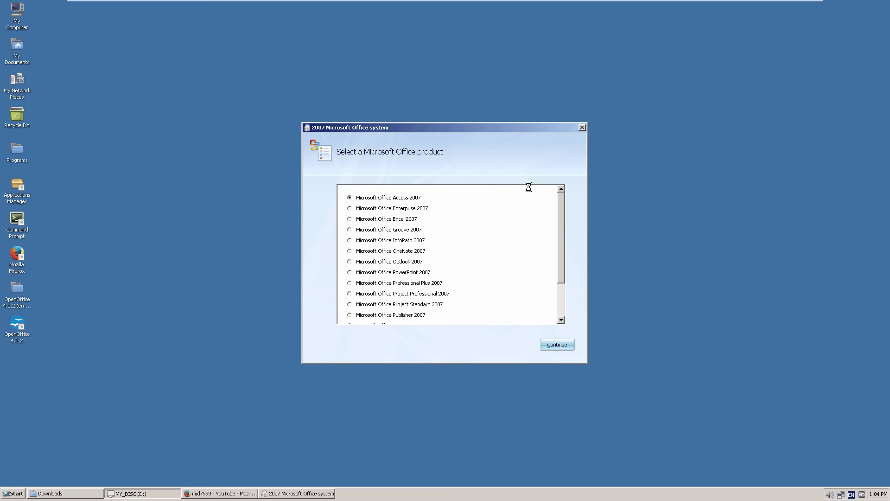
Step: Choose Microsoft Office Professional Plus 2007 as the product to install and continue the setup
left_click_drag(561, 204, 564, 302)
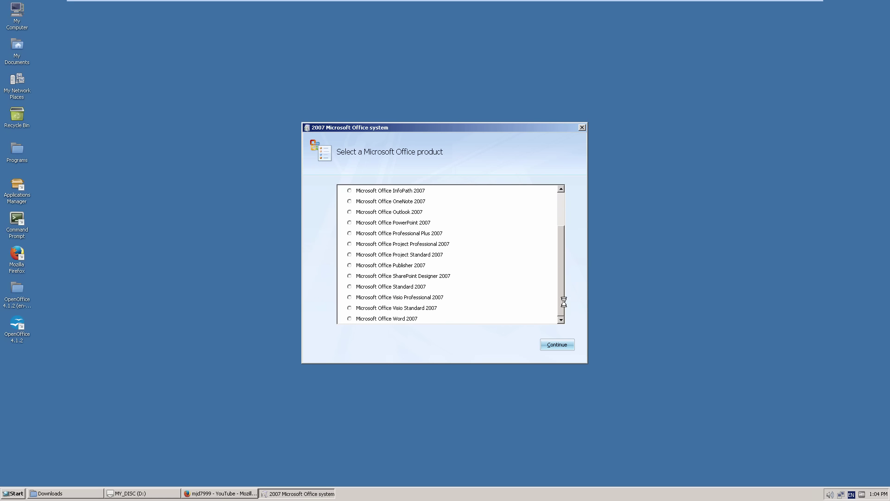
scroll(450, 274, "up", 1)
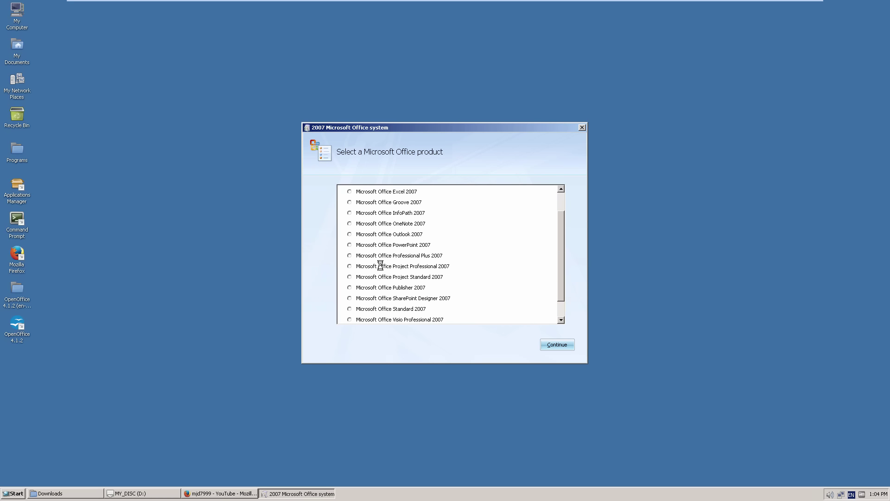
left_click(348, 255)
left_click(556, 344)
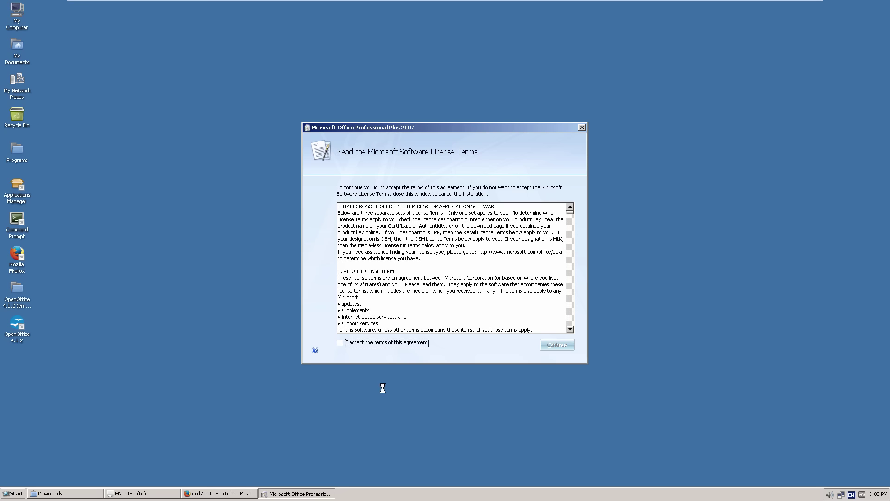
Step: Accept the license terms, install Microsoft Office Professional Plus 2007 with the default installation and close the setup
left_click(340, 342)
left_click(546, 345)
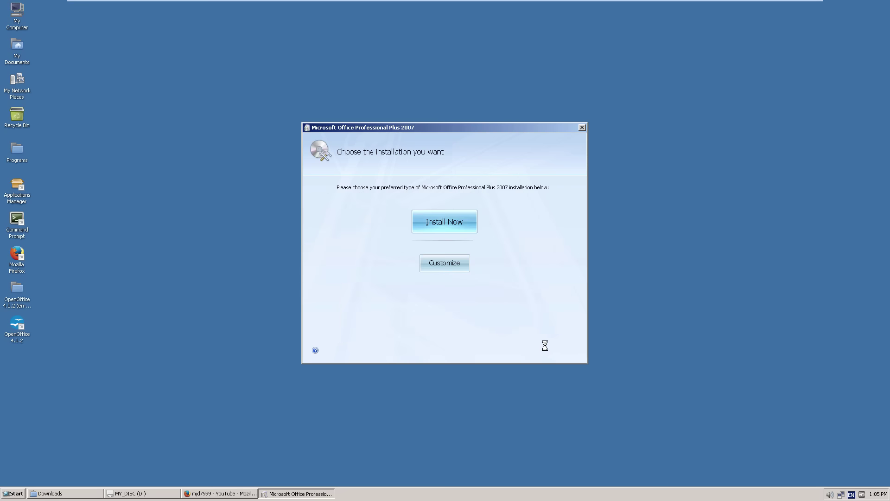
left_click(445, 221)
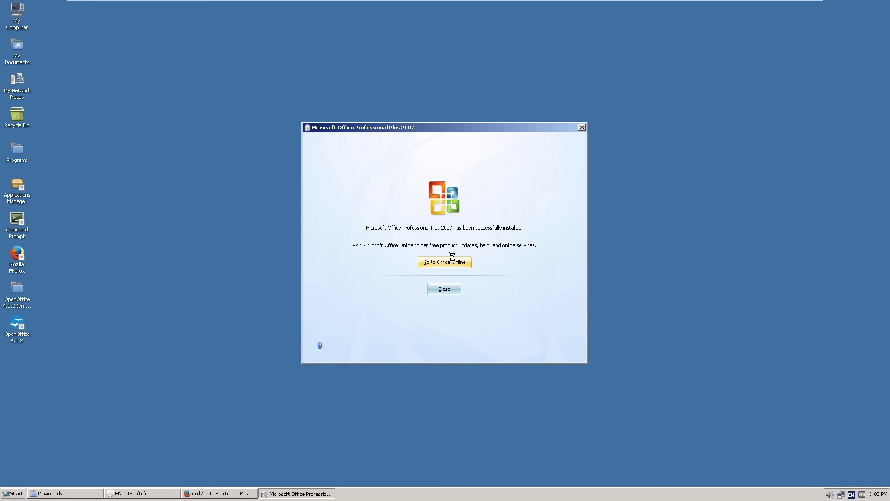
left_click(453, 288)
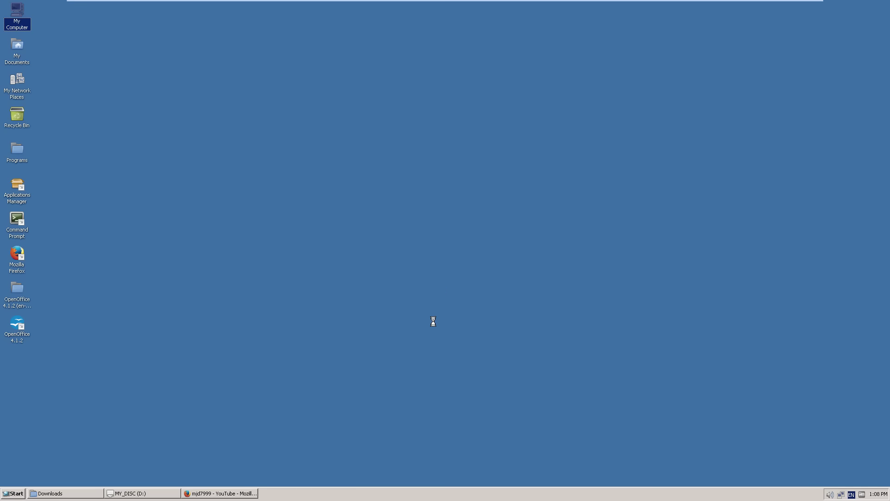
Step: Launch Microsoft Office Word 2007 from the installed Microsoft Office programs
key("super")
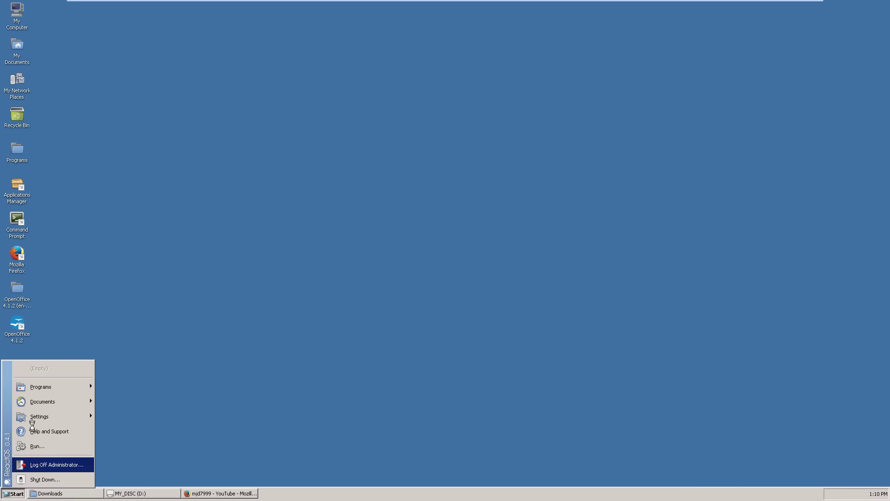
mouse_move(41, 385)
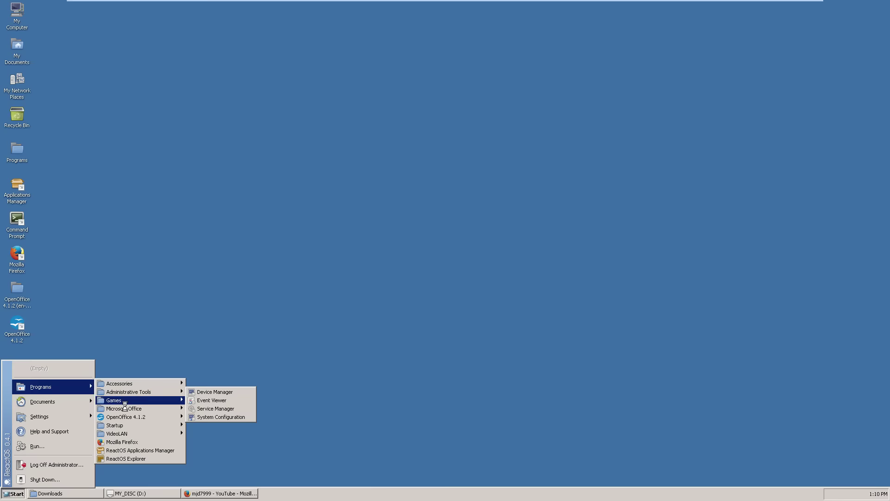
mouse_move(140, 408)
left_click(207, 465)
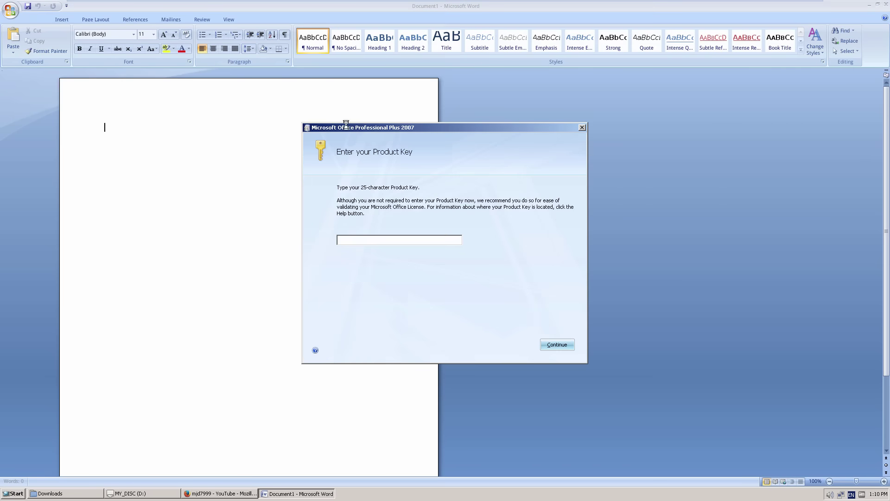
Step: Dismiss the product key request without entering a key and close the cancelled Office configuration
left_click_drag(344, 129, 203, 129)
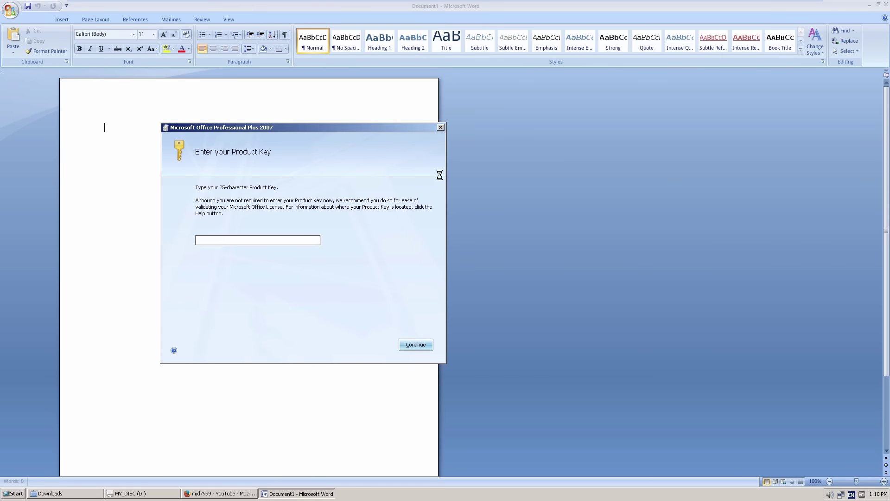
left_click(439, 128)
left_click(416, 254)
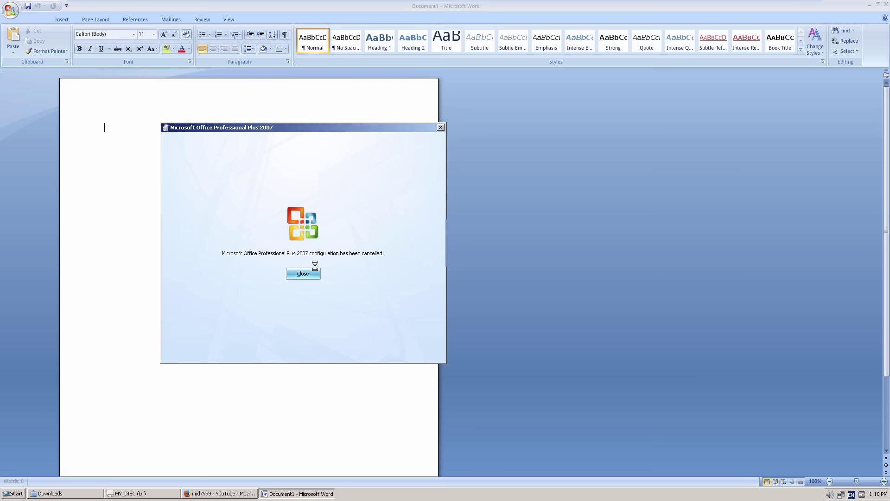
left_click(299, 275)
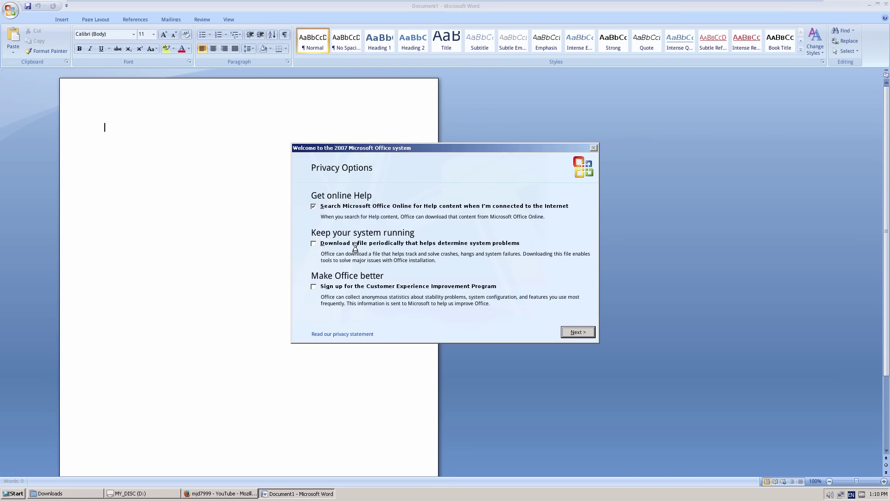
Step: Accept the default Office privacy options and finish the welcome wizard, opting not to use Microsoft Update
left_click(577, 330)
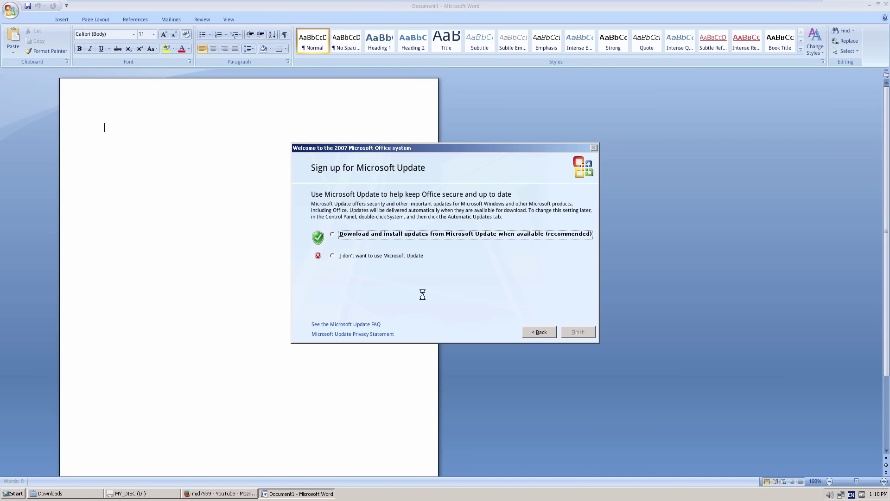
left_click(363, 256)
left_click(579, 331)
Step: Enter a line of random test characters in the blank Word document and delete it all
type("f")
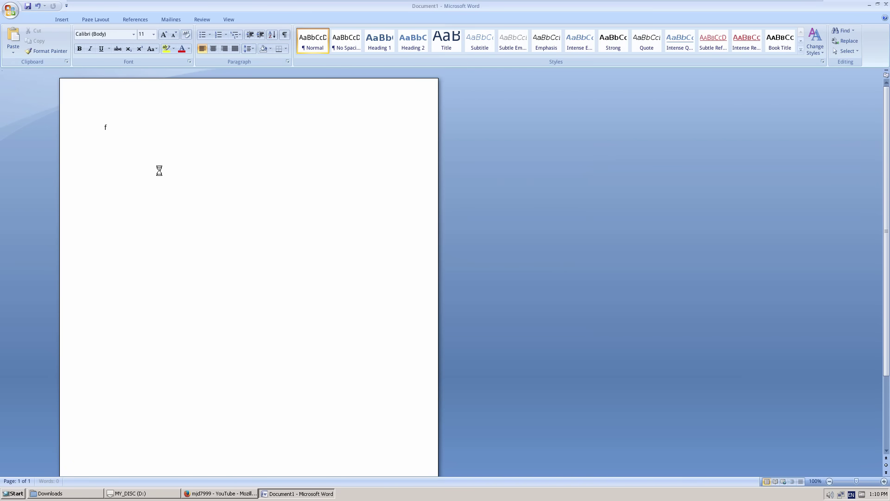
type("asdfasdfasdfasdfasdfasdfasdfasdfasdfasdf")
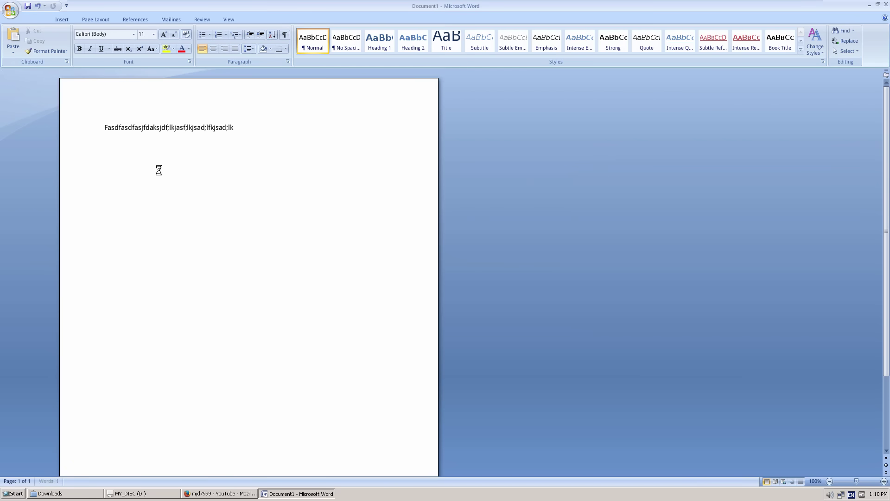
key("ctrl+a")
key("BackSpace")
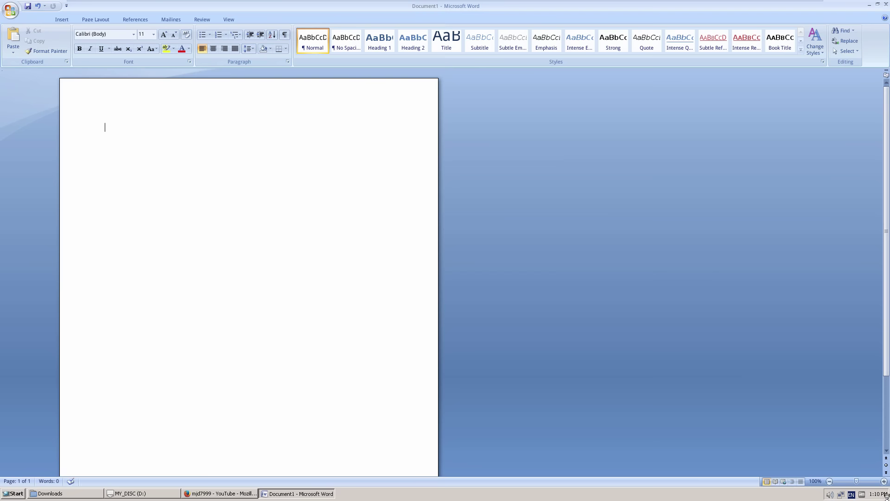
Step: Zoom the document to 120%, enter "Hello world" as test text and clear the page again
left_click(884, 481)
left_click(884, 481)
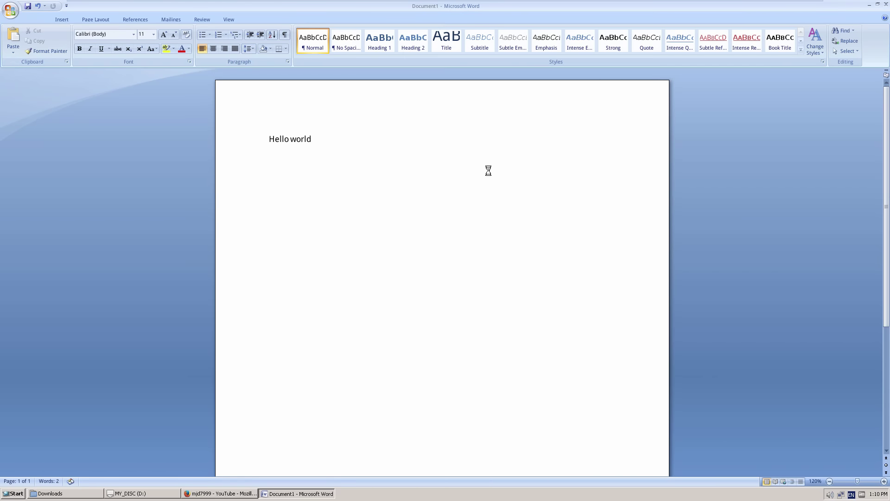
key("ctrl+a")
key("BackSpace")
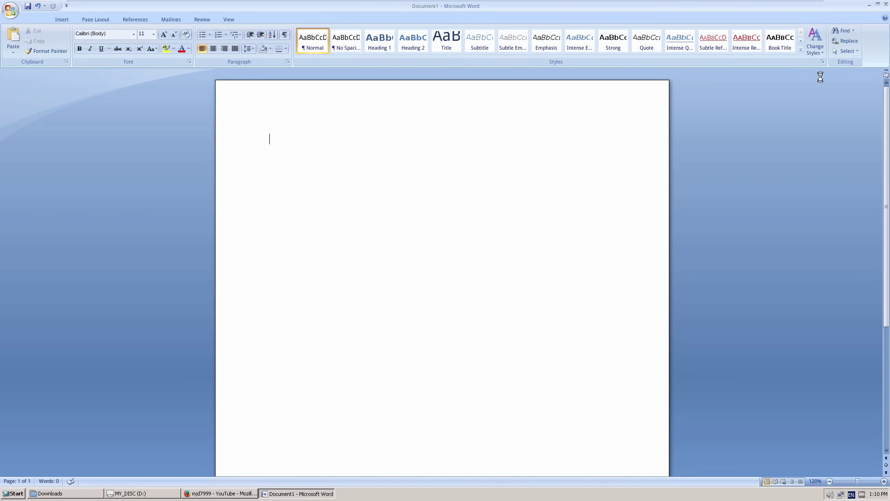
Step: Restore the Word window to a smaller size, enter a line of random test text and delete it
left_click(878, 5)
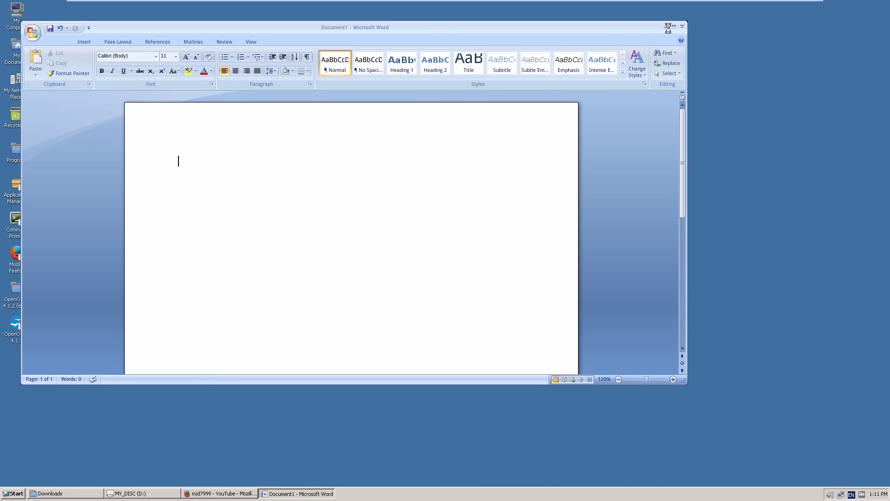
type("asdfffkjghejllw orld j'sadf")
left_click_drag(354, 169, 224, 166)
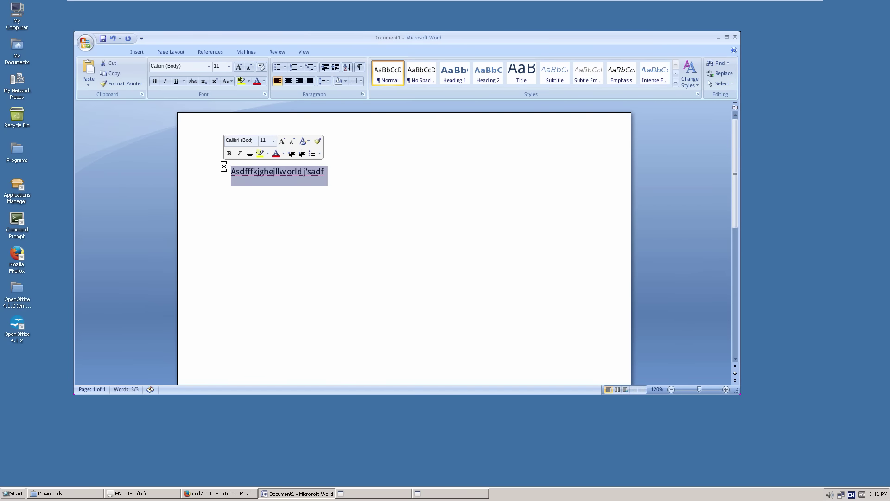
key("BackSpace")
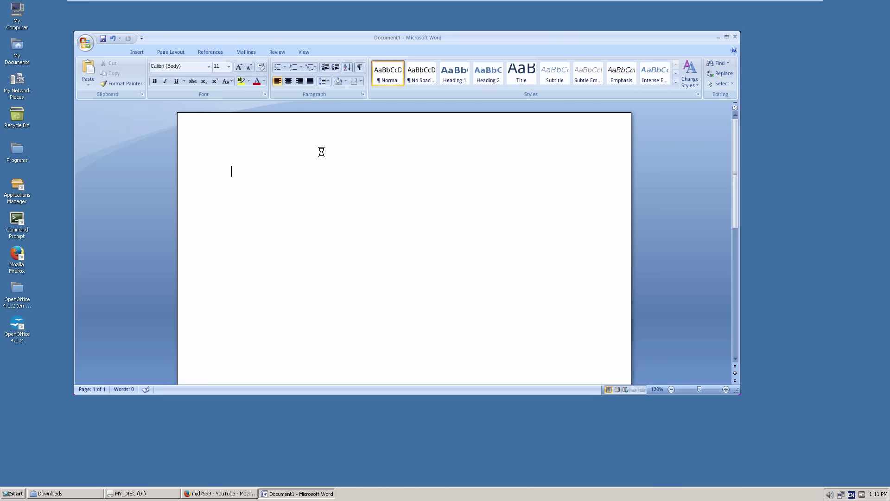
Step: Bring up the ReactOS Security dialog
key("ctrl+alt+Delete")
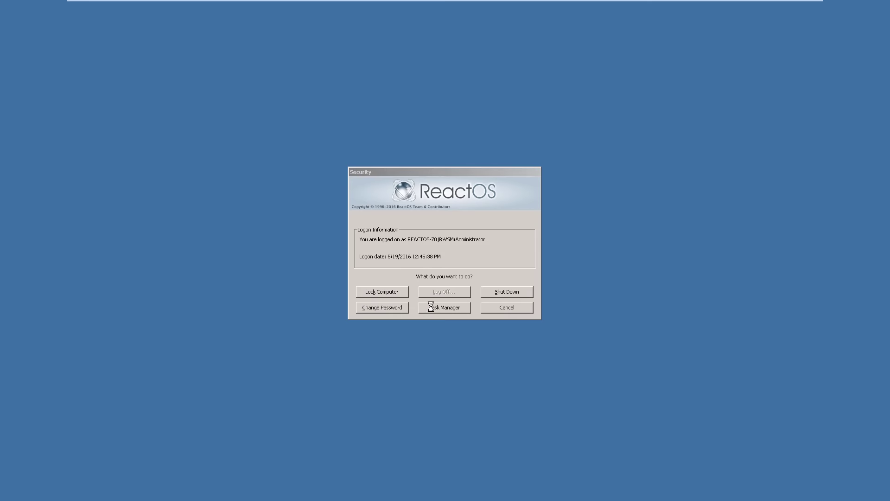